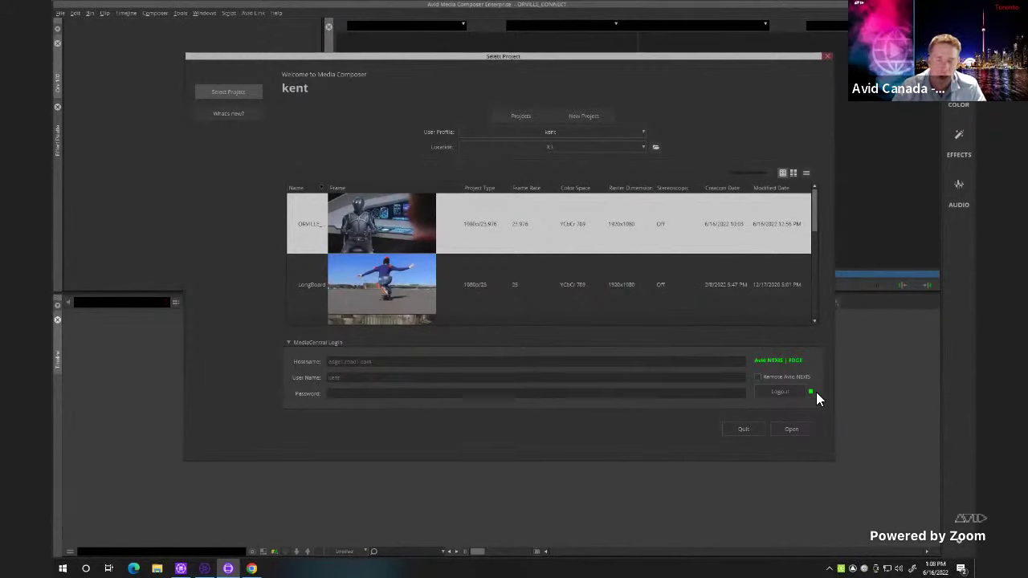
# Open the ORVILLE_CONNECT project and look through shots of the ORV105 SHUTTLELIFTOFF sequence in the timeline
pyautogui.click(796, 430)
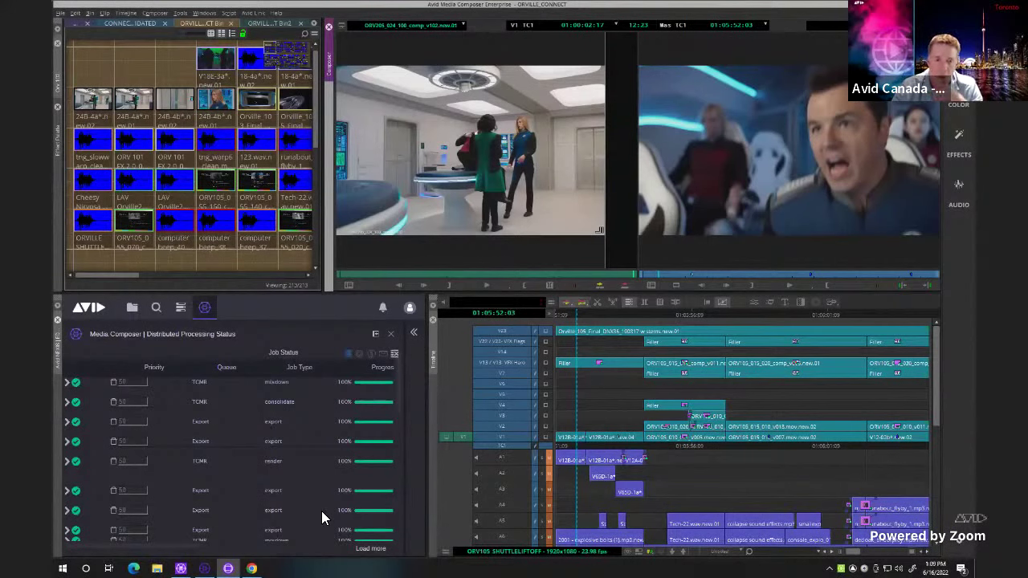
pyautogui.click(744, 315)
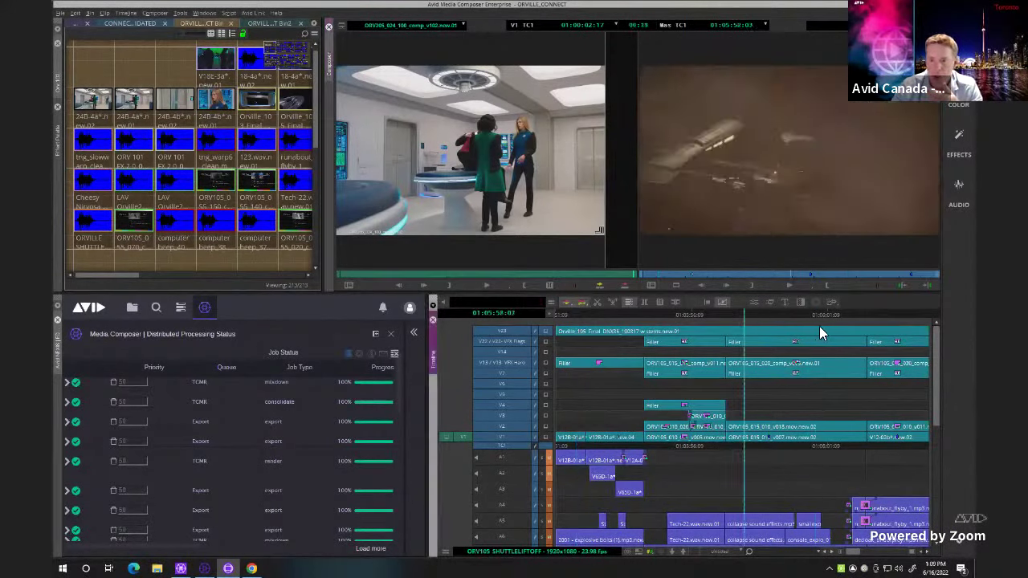
pyautogui.click(581, 328)
pyautogui.click(813, 337)
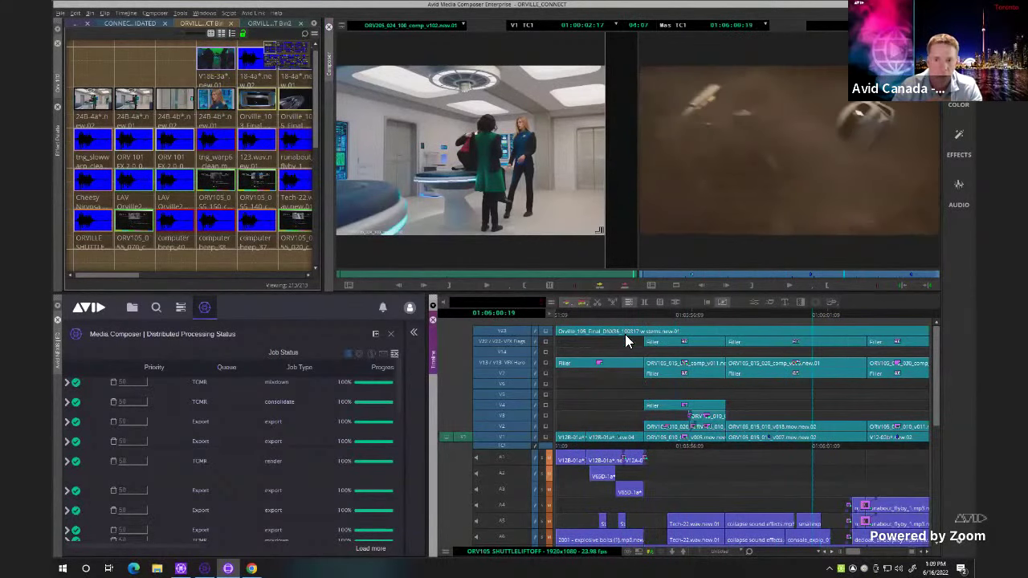
pyautogui.click(592, 336)
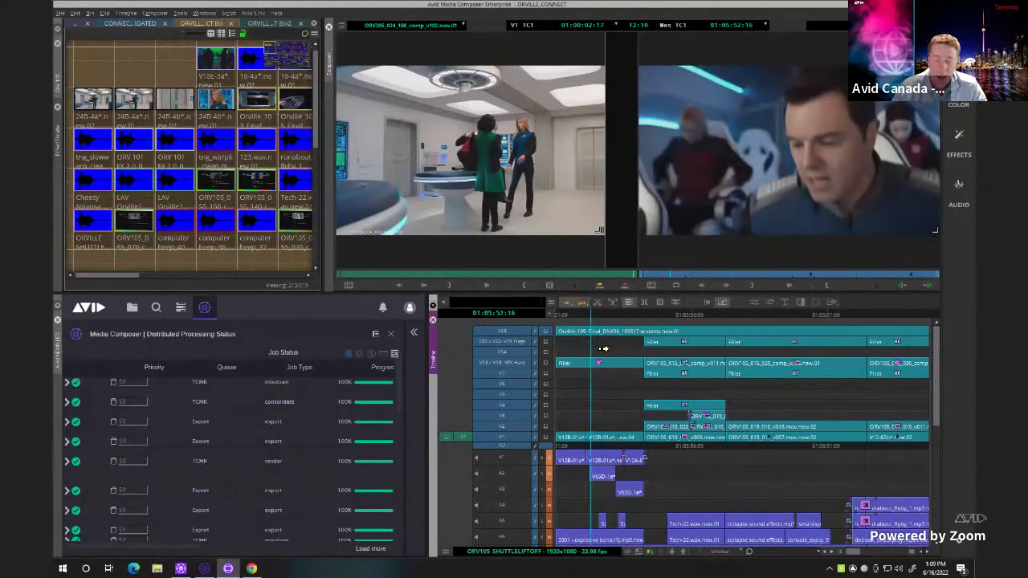
# Mark a timeline range with the In point at 01:05:54:09 and the Out point at 01:05:57:13
pyautogui.click(633, 314)
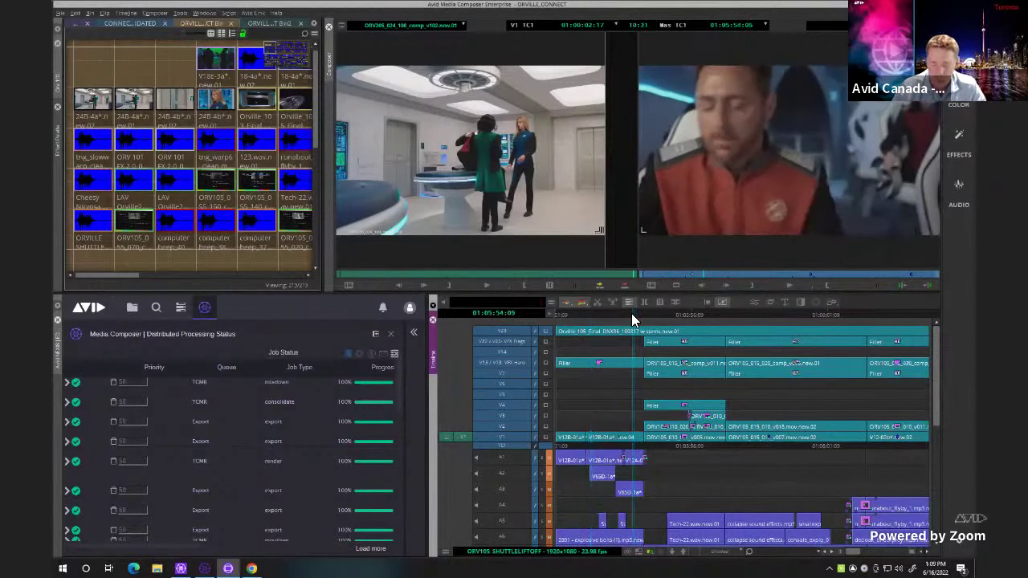
pyautogui.click(724, 319)
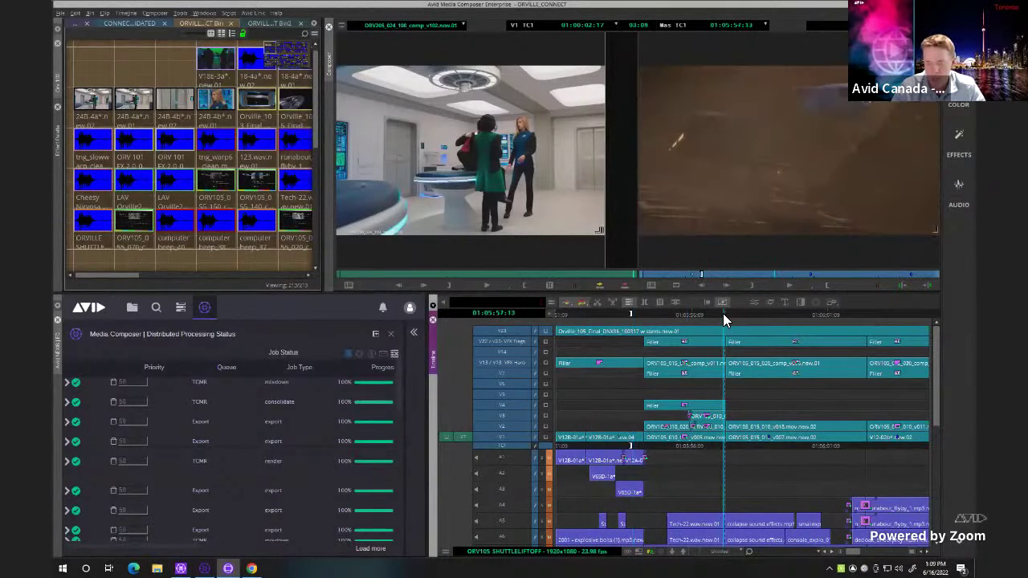
pyautogui.press('o')
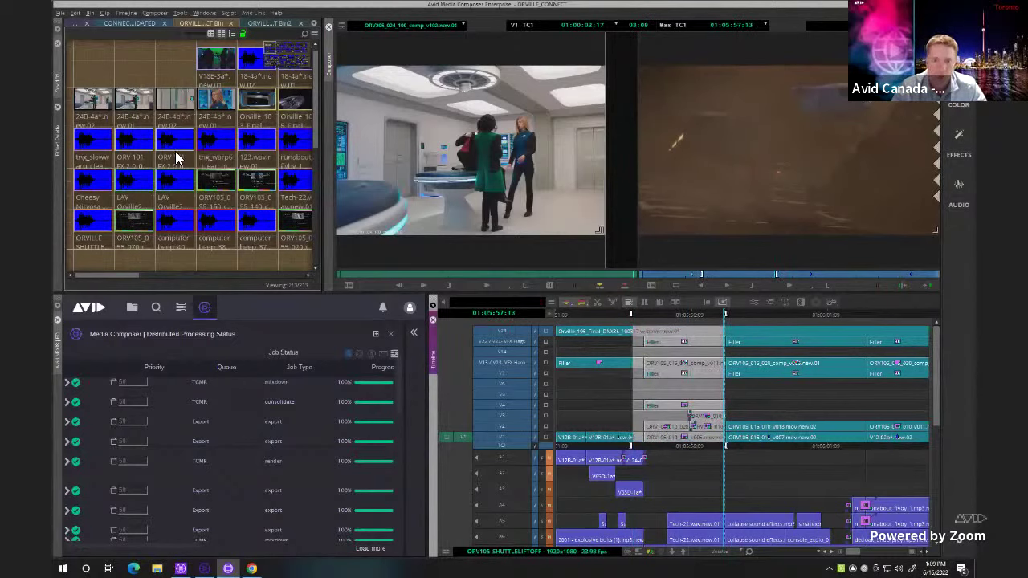
# Start Render In/Out for the marked range with EDGE_Media as the target drive
pyautogui.click(125, 13)
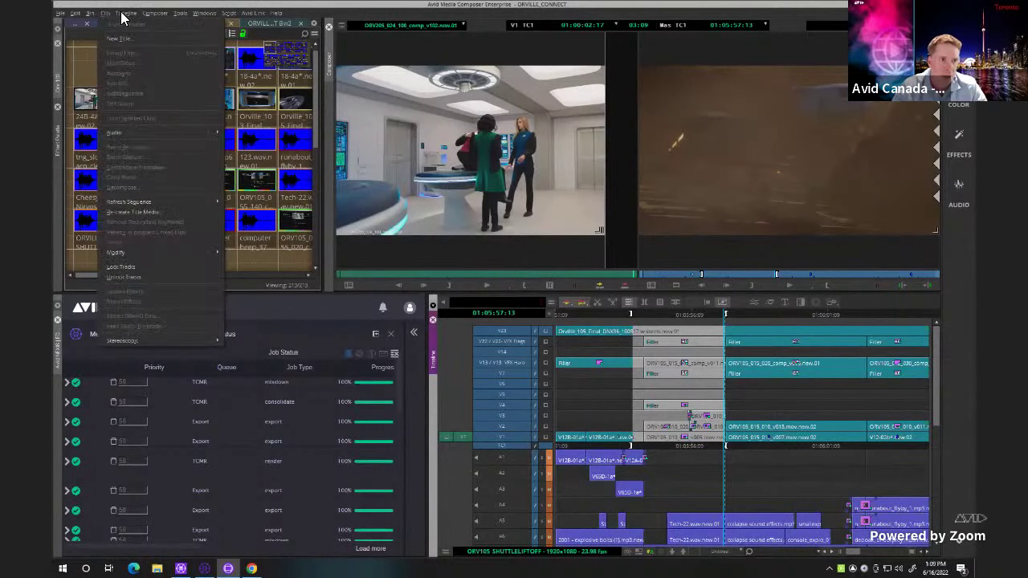
pyautogui.moveTo(133, 48)
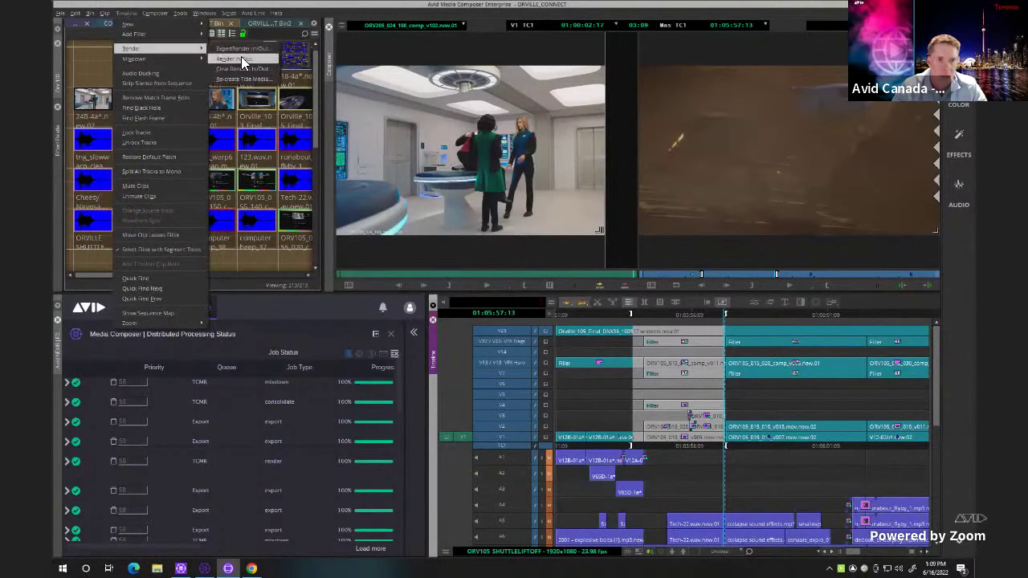
pyautogui.click(241, 56)
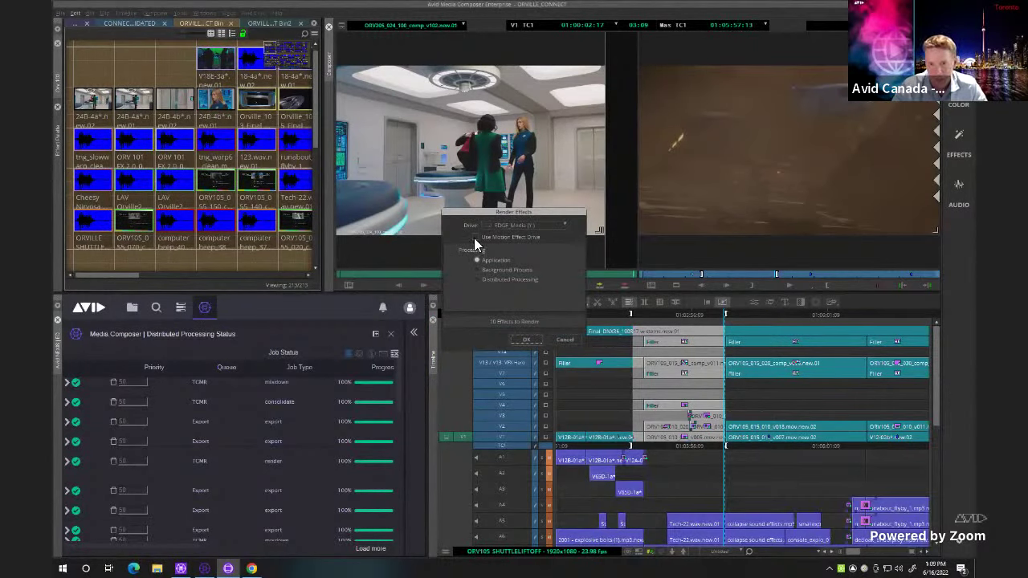
pyautogui.click(508, 224)
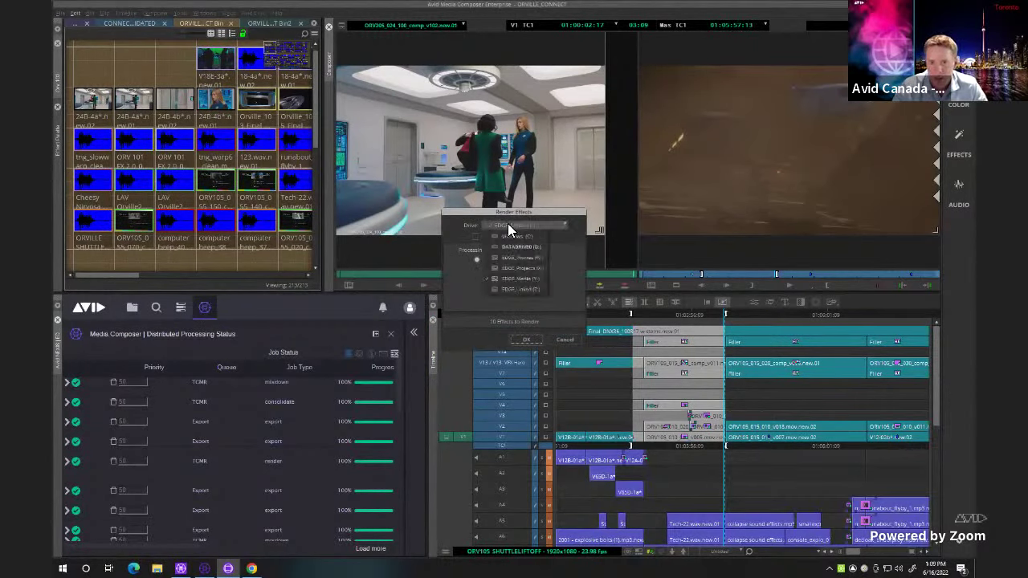
pyautogui.click(509, 278)
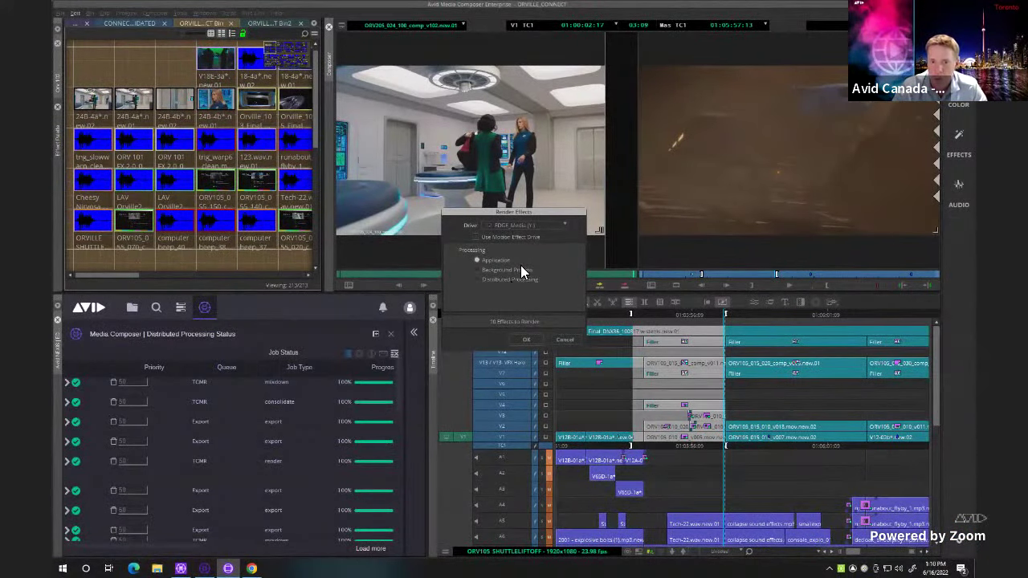
# Try the Windows (C:) drive as the render target and return to EDGE_Media
pyautogui.click(522, 227)
pyautogui.click(517, 237)
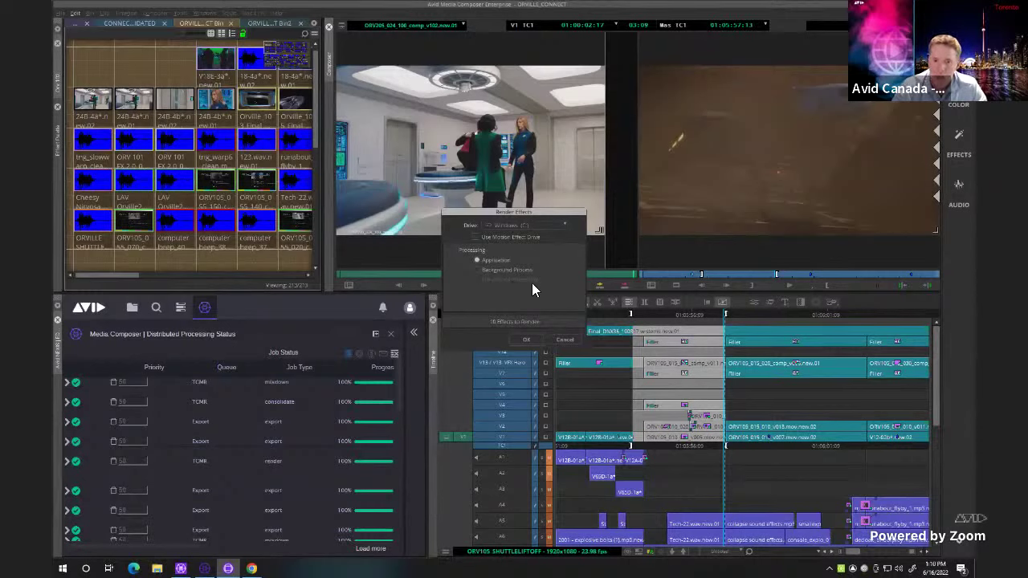
pyautogui.click(519, 224)
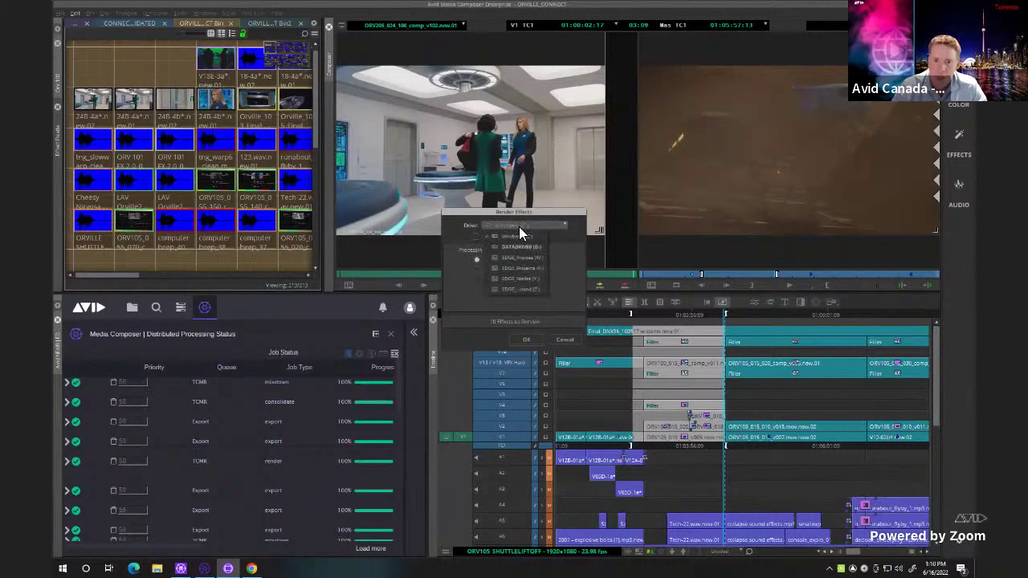
pyautogui.click(509, 278)
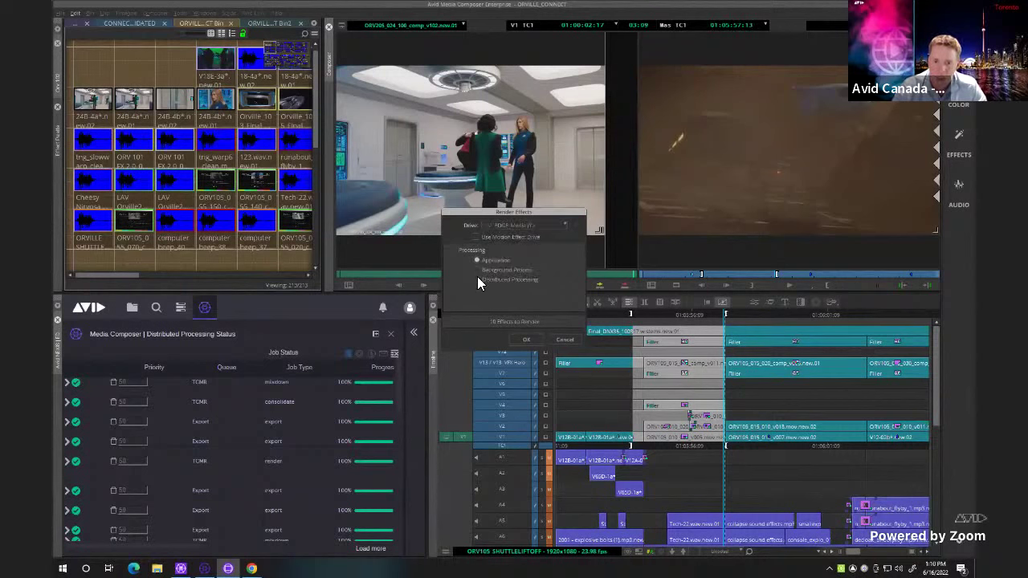
# Send the marked effects to render through Distributed Processing in the TCMR job queue, and scrub the timeline while the job runs
pyautogui.click(477, 280)
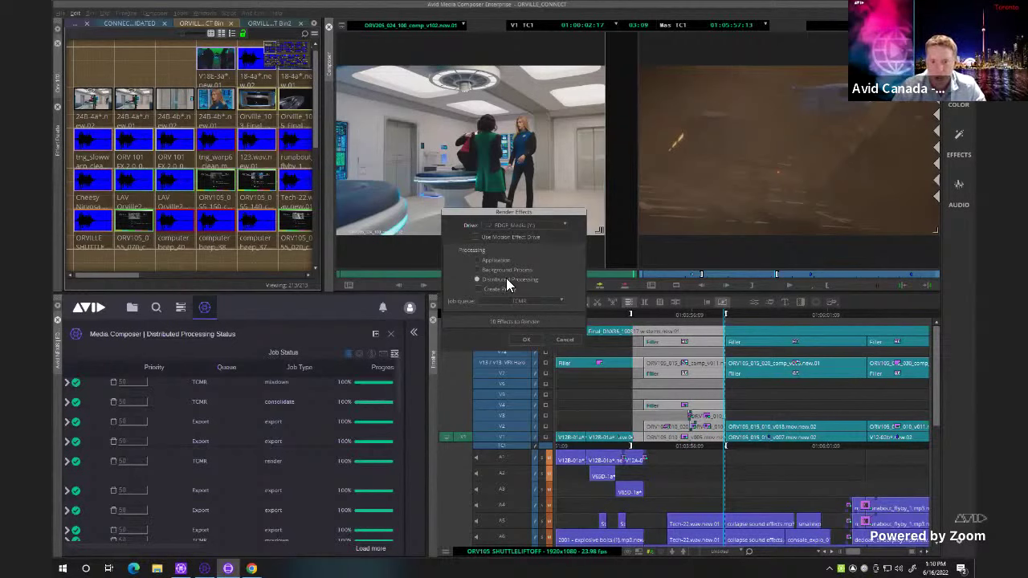
pyautogui.click(549, 301)
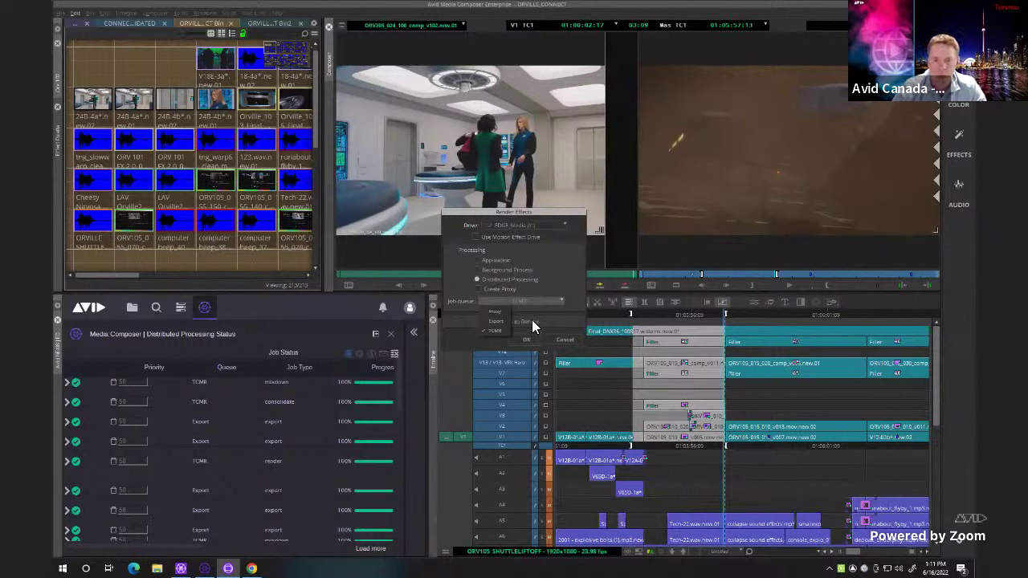
pyautogui.click(495, 332)
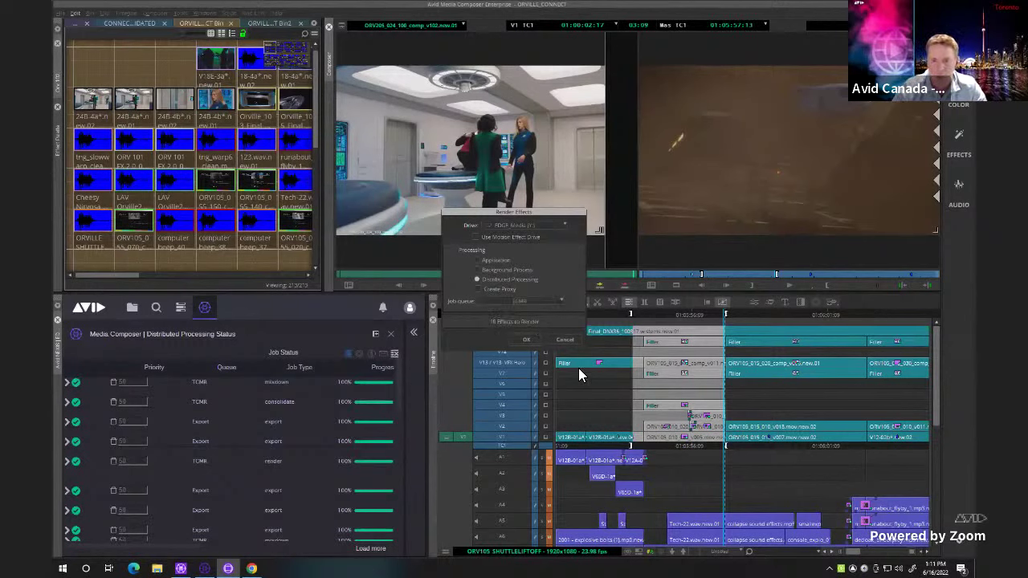
pyautogui.click(524, 338)
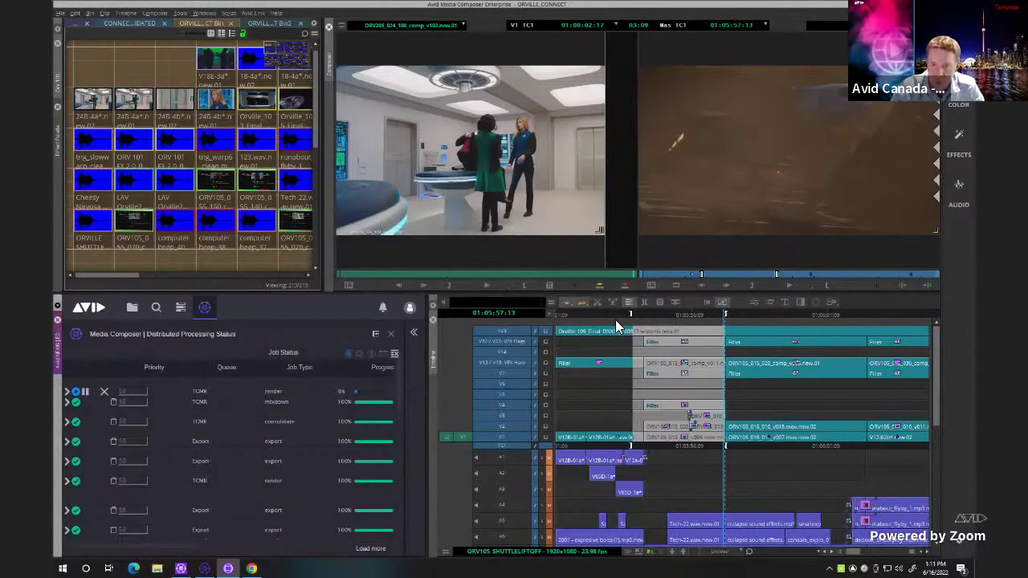
pyautogui.press('6')
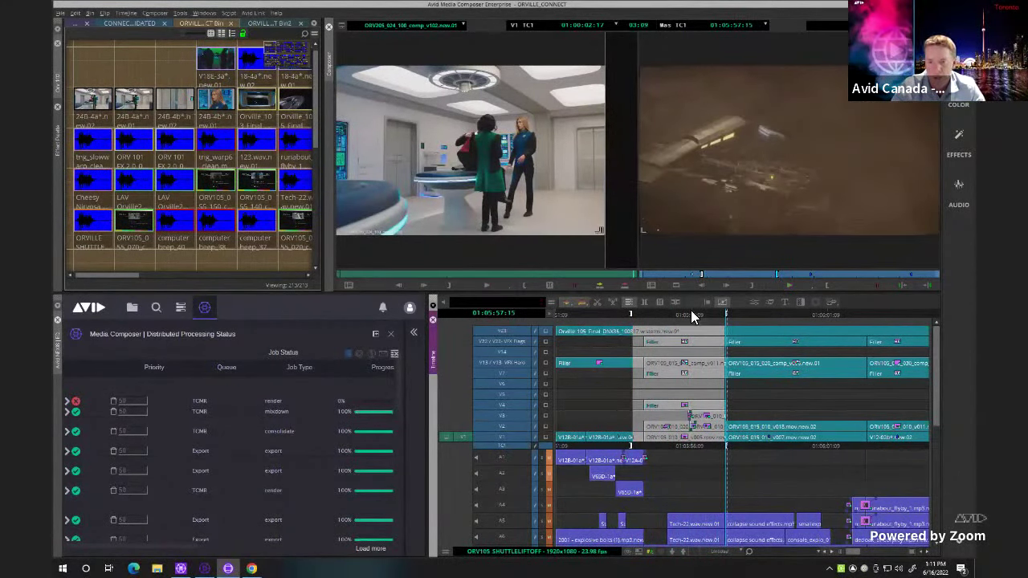
pyautogui.moveTo(691, 315); pyautogui.dragTo(789, 322)
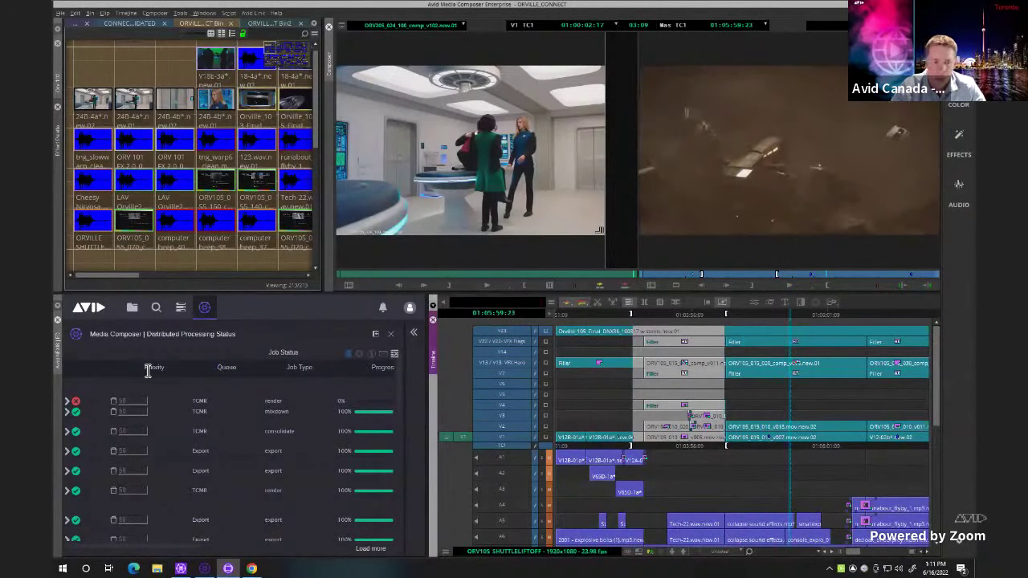
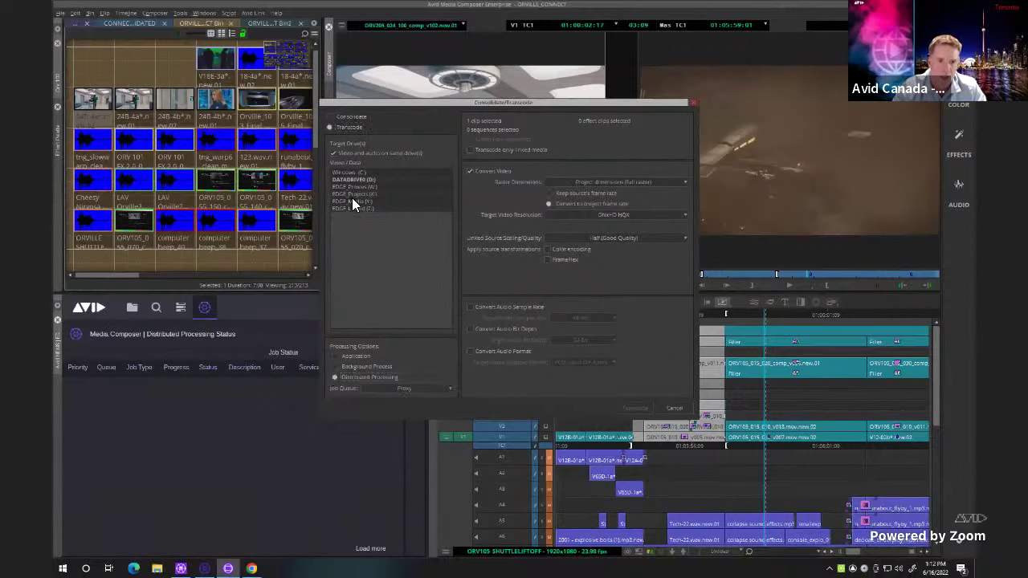
# Try setting up a distributed transcode of the selected clip to EDGE_Media with the TCMR job queue, and cancel it
pyautogui.click(352, 200)
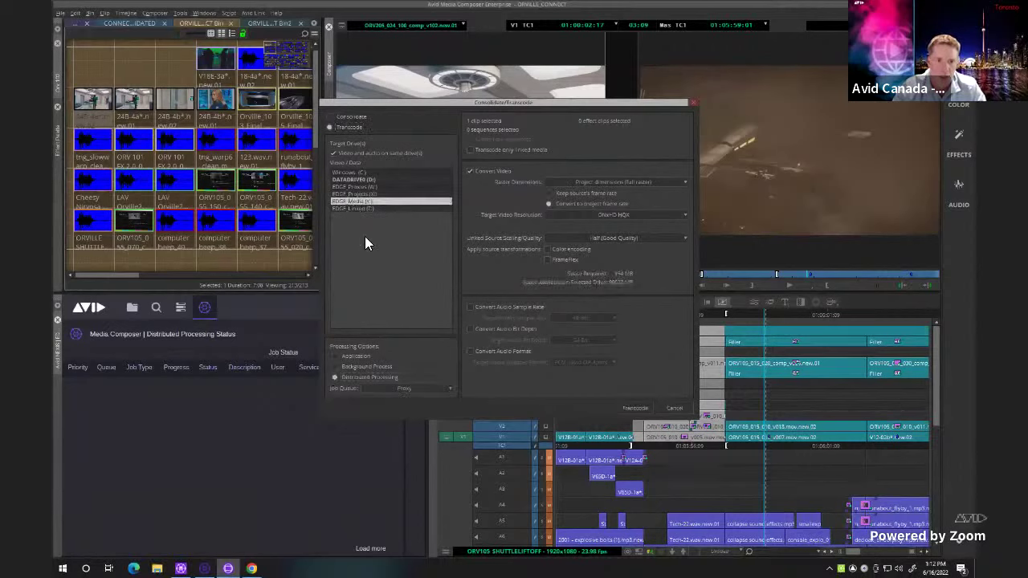
pyautogui.click(436, 387)
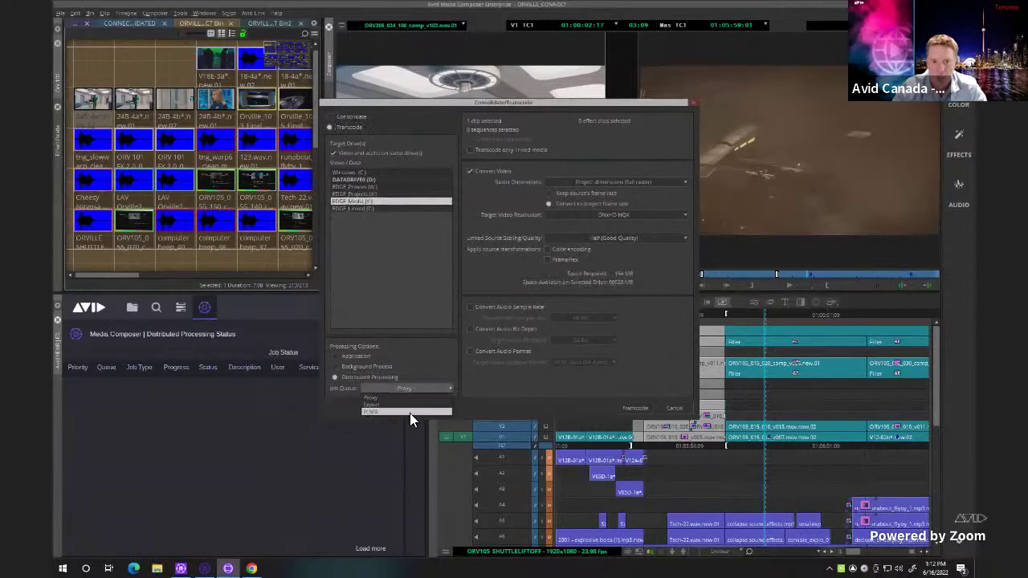
pyautogui.click(410, 412)
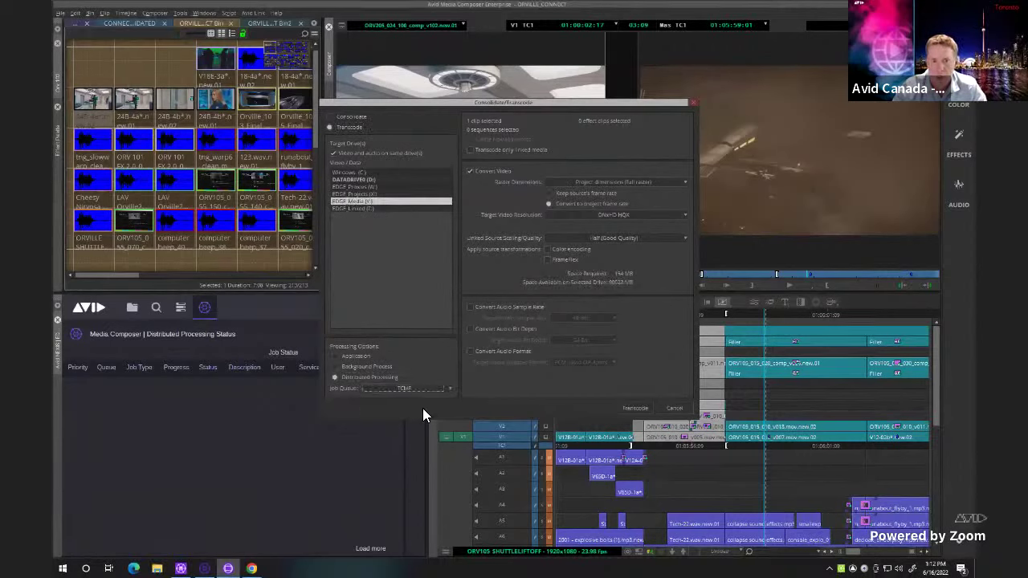
pyautogui.click(673, 408)
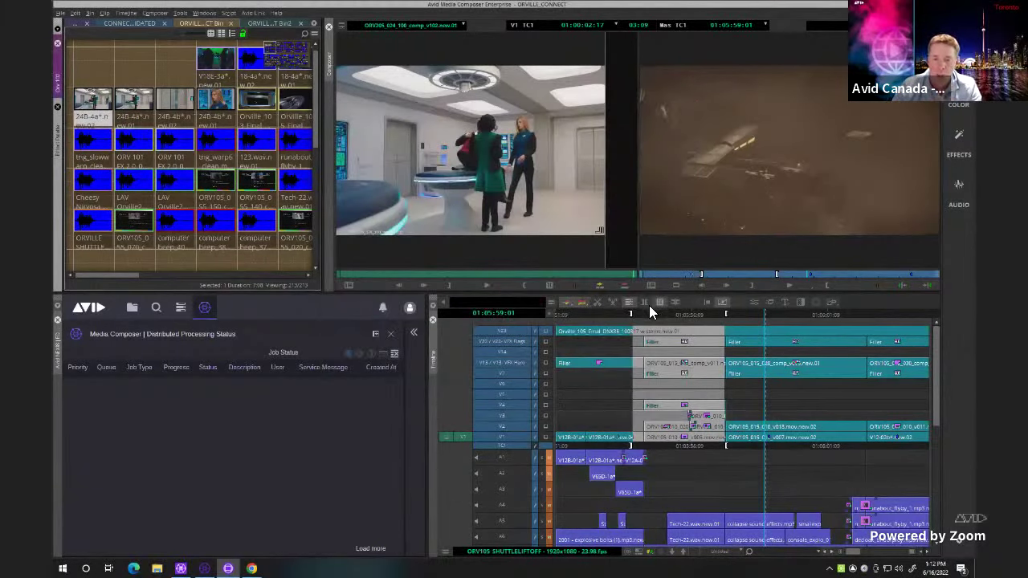
# Scrub back and forth through the ORV105 SHUTTLELIFTOFF timeline around the marked range
pyautogui.click(650, 315)
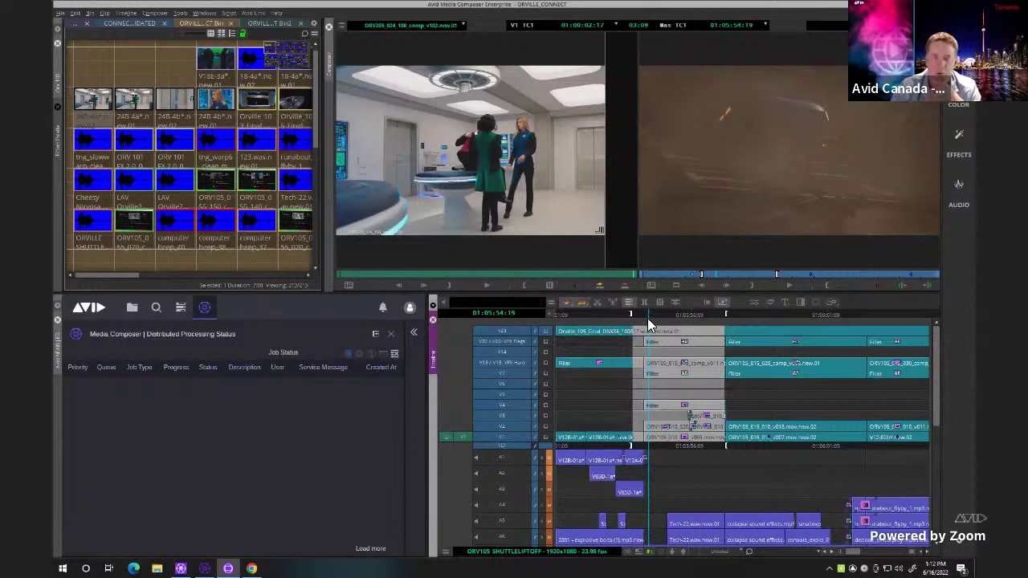
pyautogui.click(789, 315)
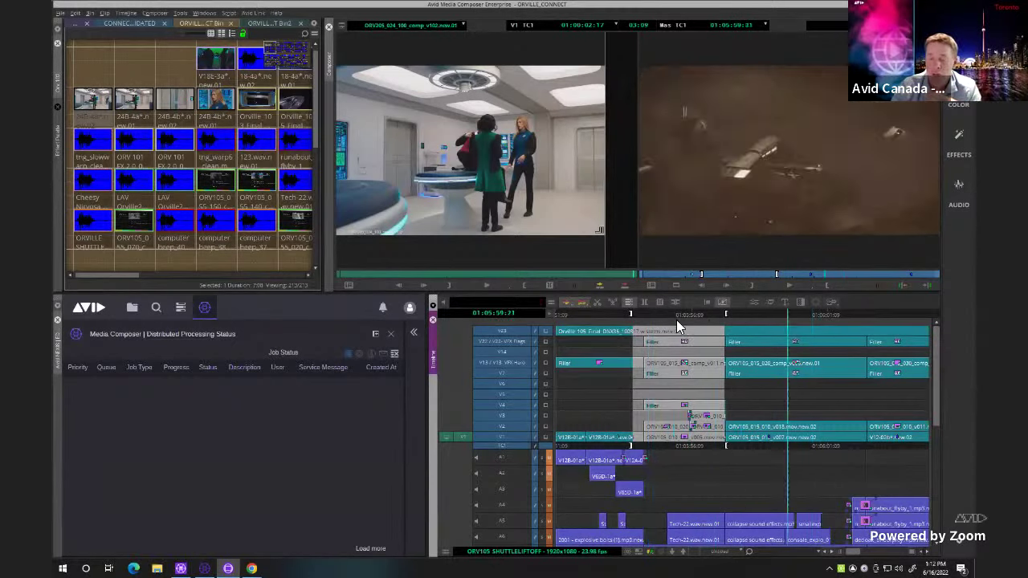
pyautogui.moveTo(677, 325); pyautogui.dragTo(610, 333)
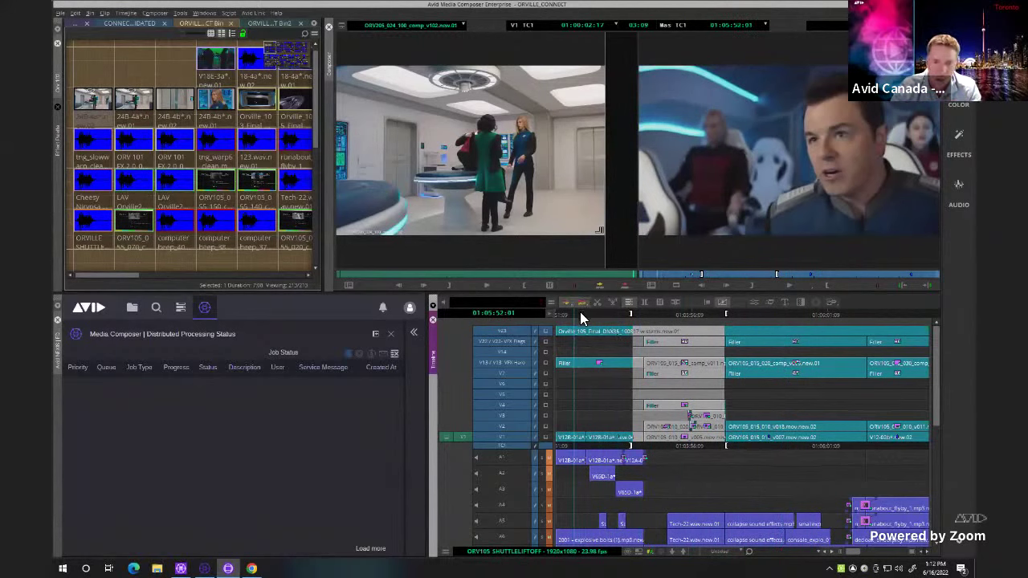
pyautogui.moveTo(582, 316); pyautogui.dragTo(620, 321)
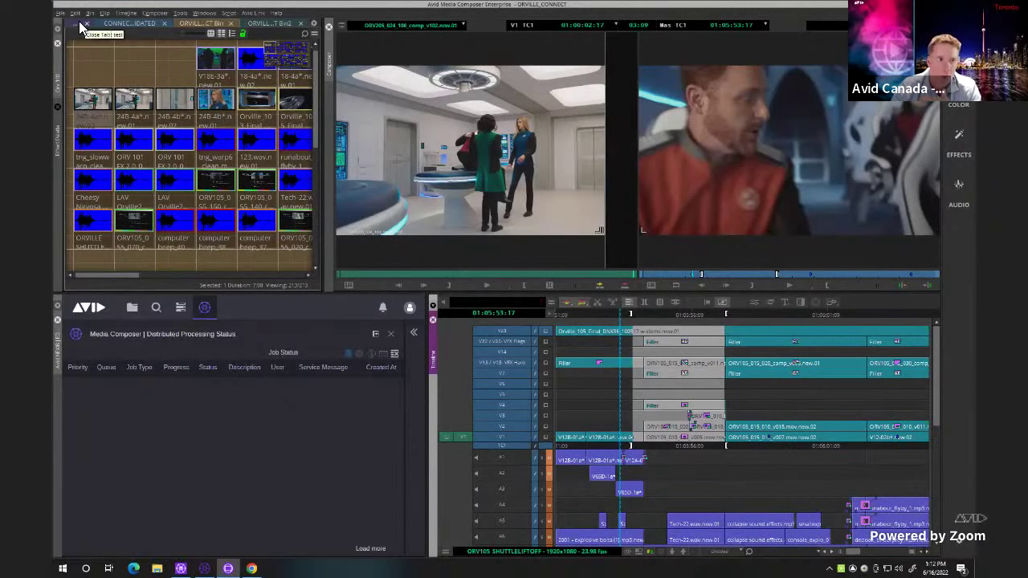
# Load the ORV105_GORDON LEG sequence from its bin into the timeline and scrub through its opening shots
pyautogui.click(112, 24)
pyautogui.click(88, 58)
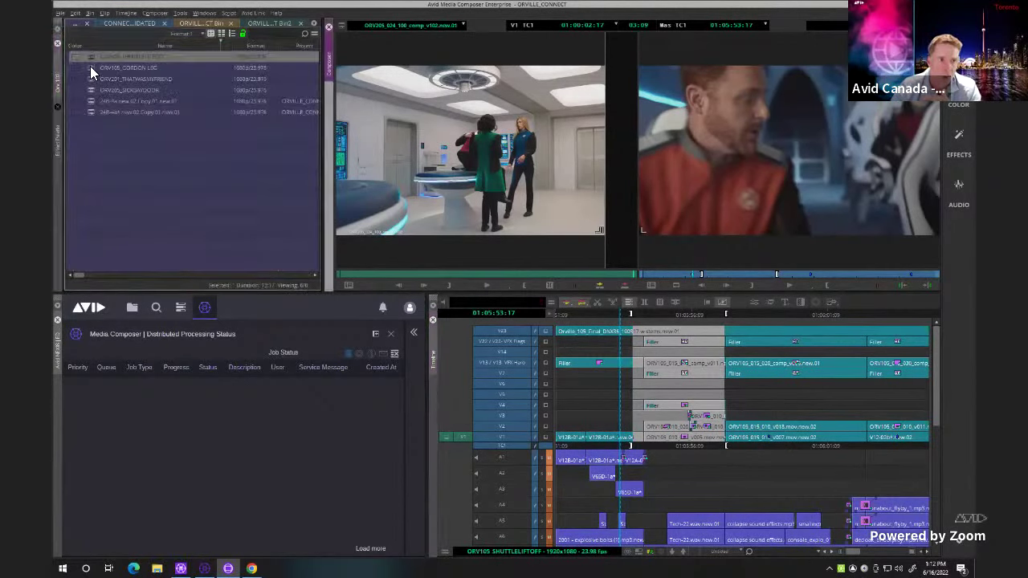
pyautogui.click(90, 66)
pyautogui.doubleClick(90, 68)
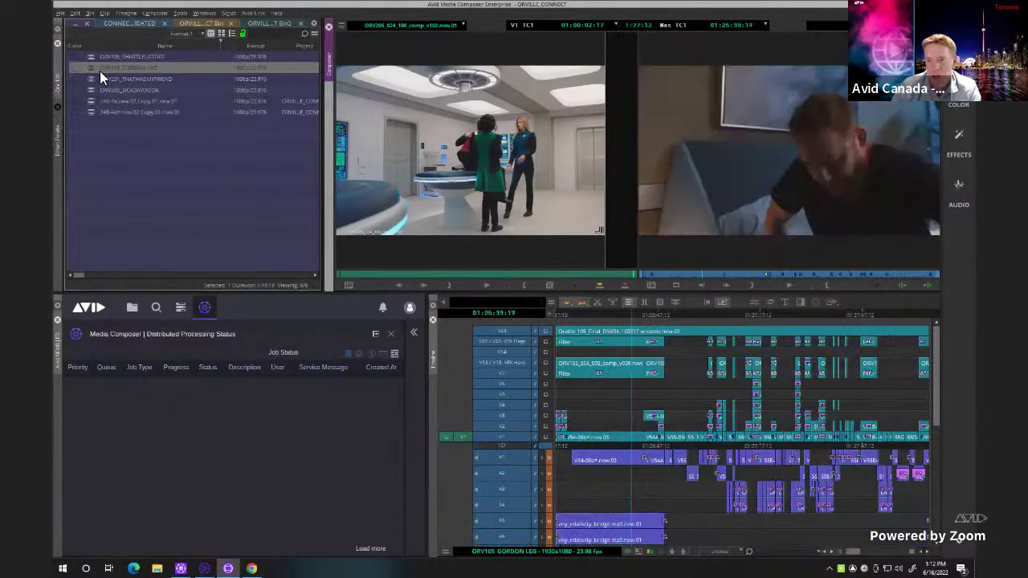
pyautogui.moveTo(693, 321); pyautogui.dragTo(580, 312)
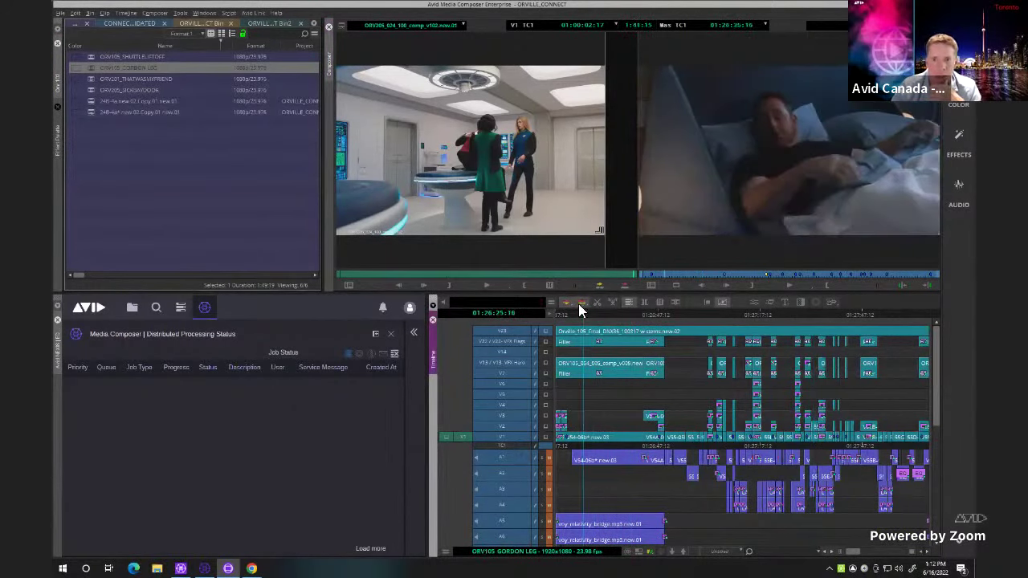
# Set up a Distributed Processing export of the ORV105_GORDON LEG sequence with DNxHD HQX video compression
pyautogui.click(88, 67)
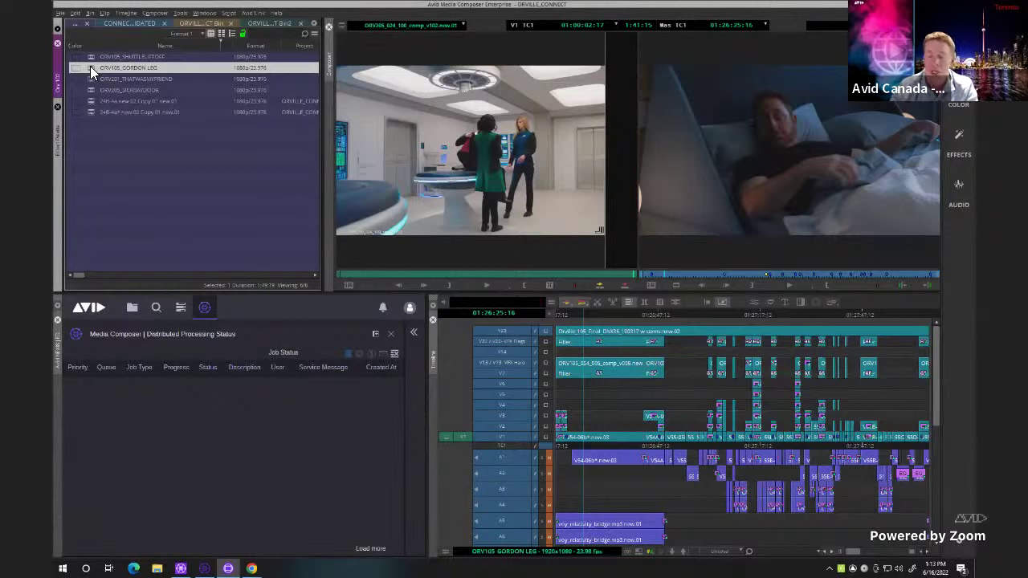
pyautogui.rightClick(90, 66)
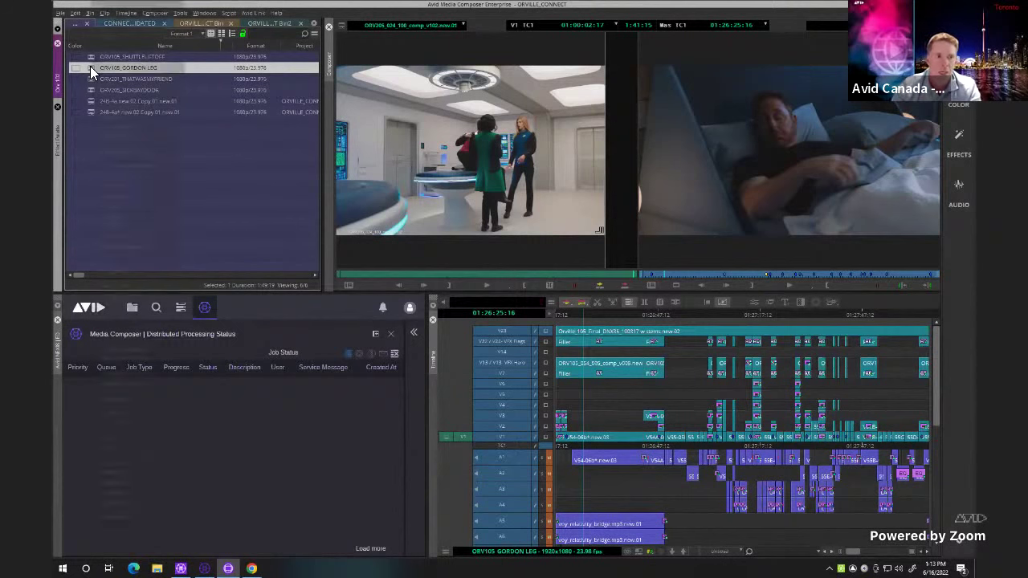
pyautogui.moveTo(110, 27)
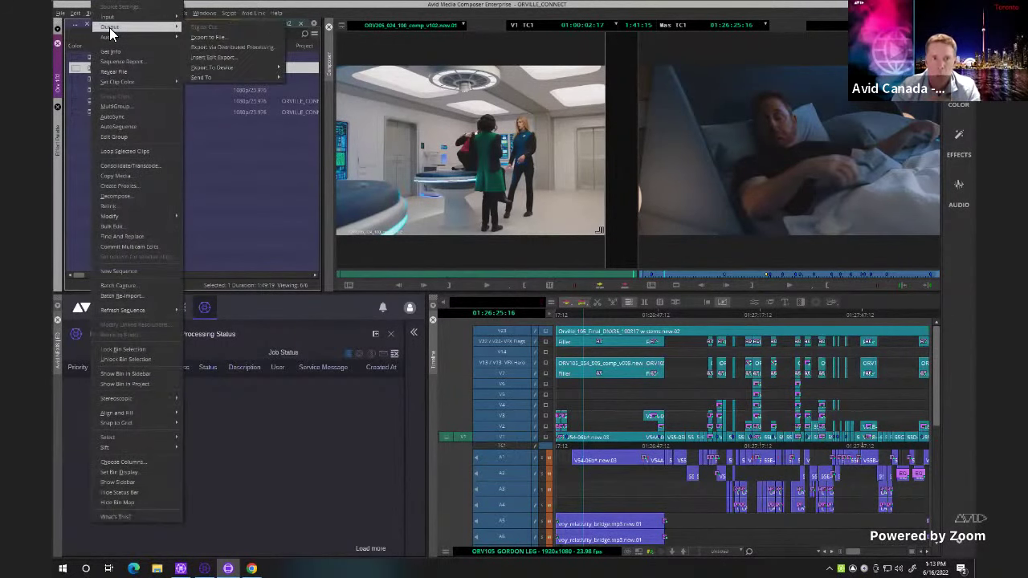
pyautogui.click(212, 47)
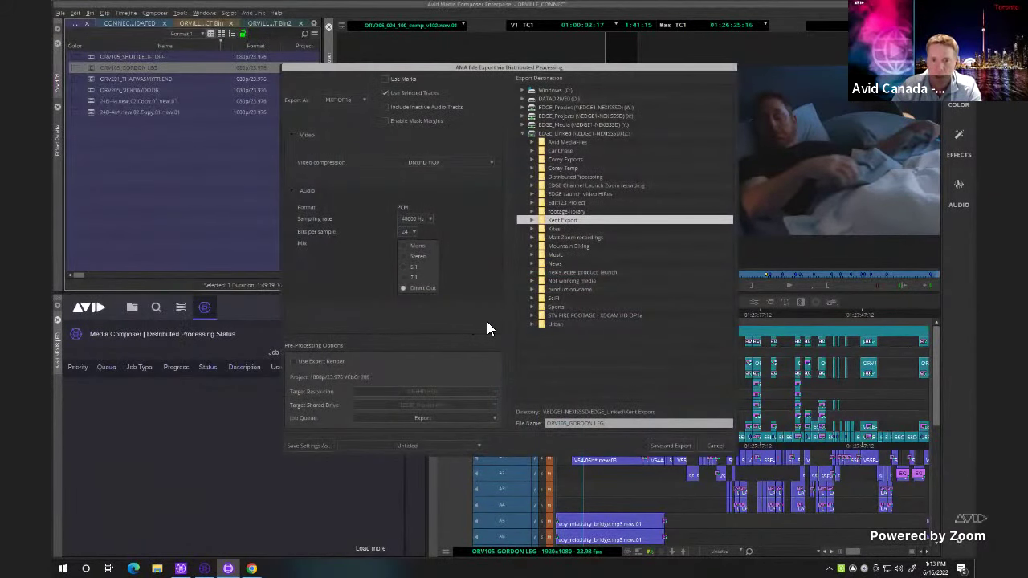
pyautogui.click(416, 162)
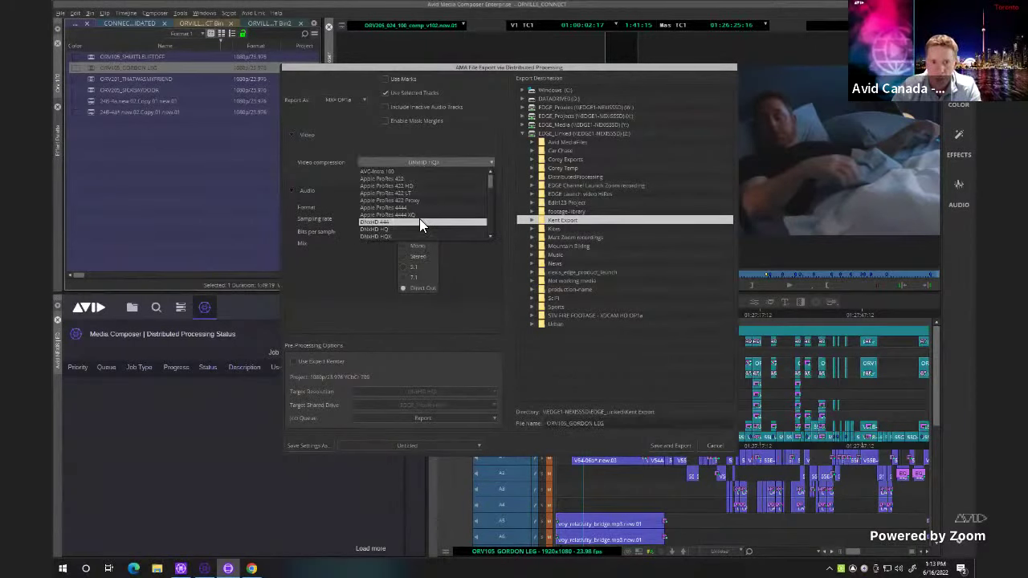
pyautogui.scroll(-3, 419, 220)
pyautogui.scroll(3, 419, 218)
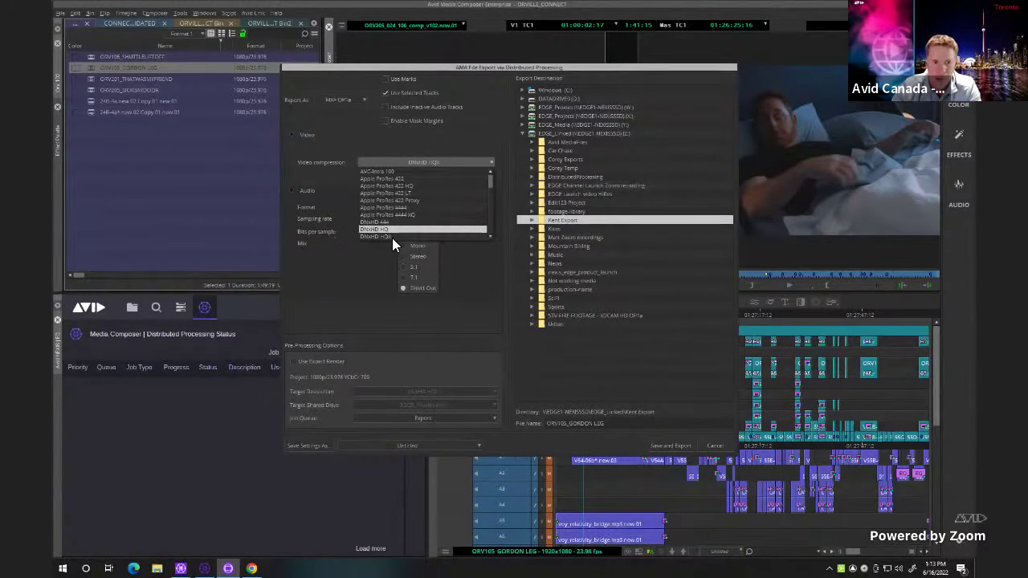
pyautogui.click(383, 236)
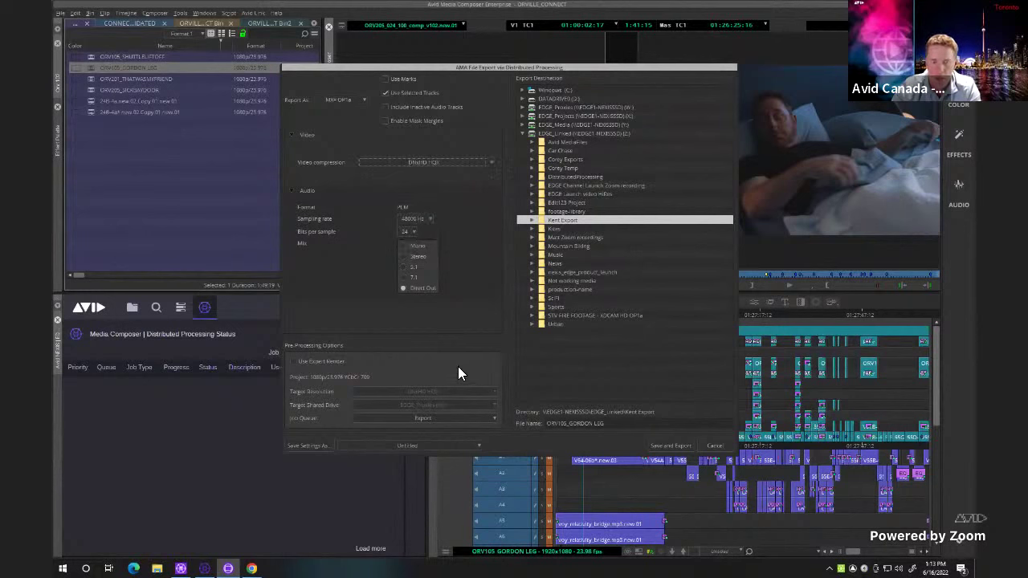
# Submit the export to the Export job queue, expand its job entry to check the task, and reposition the timeline playhead
pyautogui.click(462, 414)
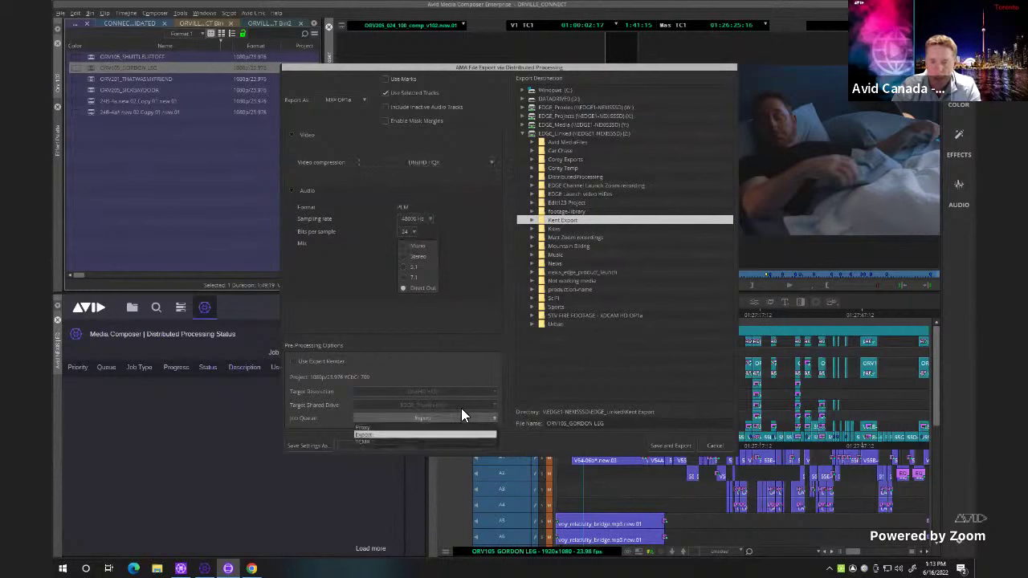
pyautogui.click(415, 432)
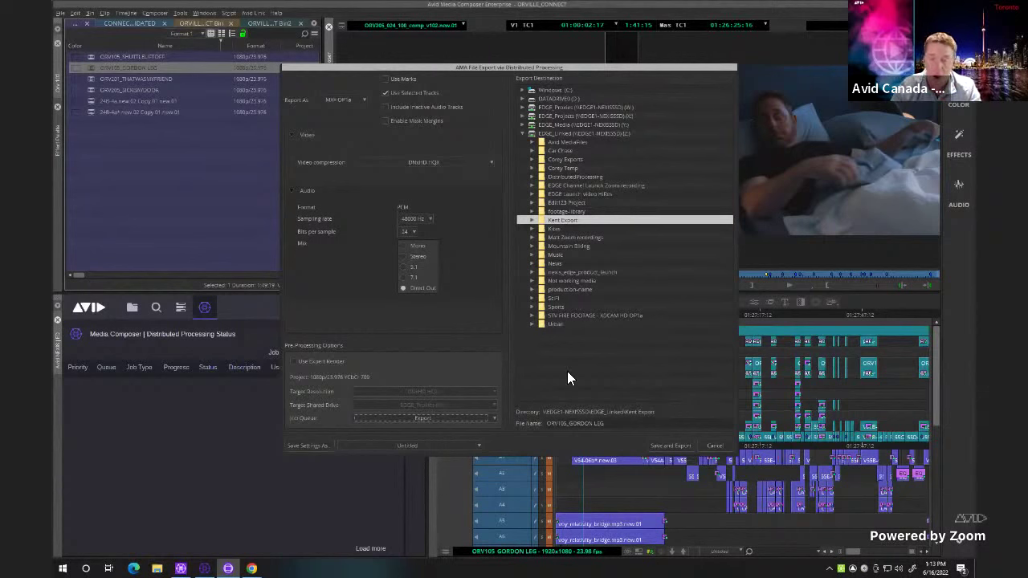
pyautogui.click(661, 448)
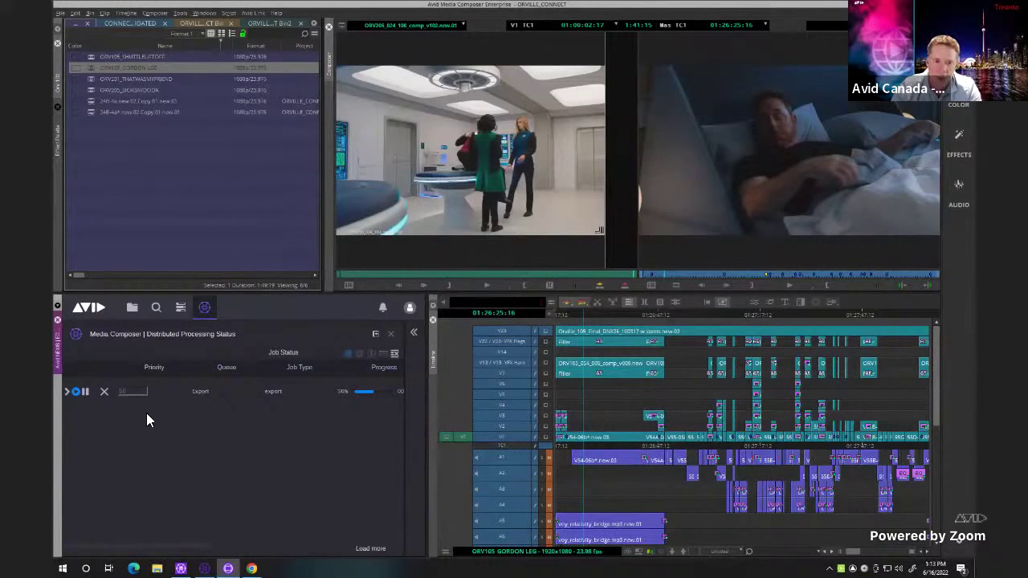
pyautogui.click(67, 392)
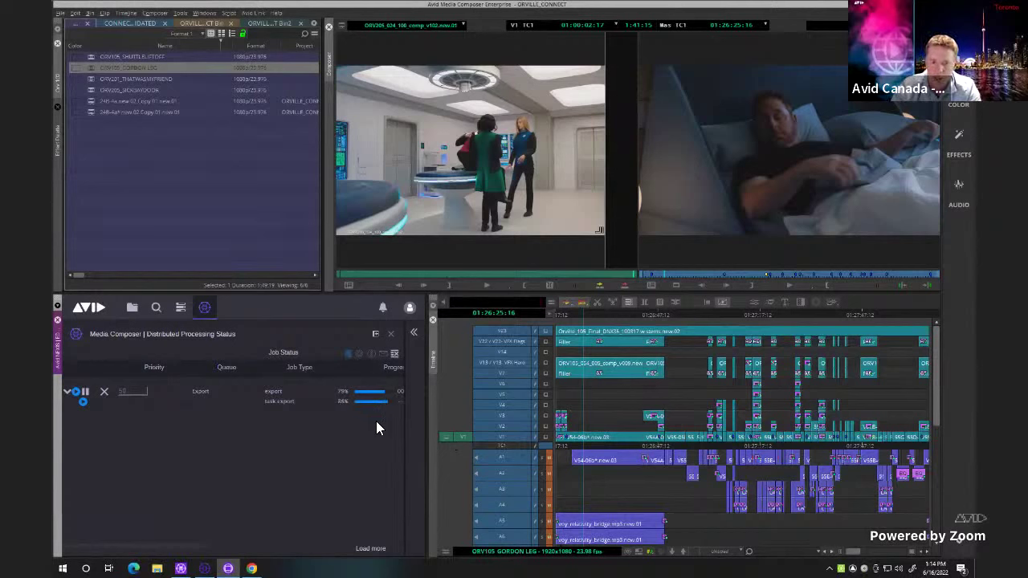
pyautogui.click(596, 312)
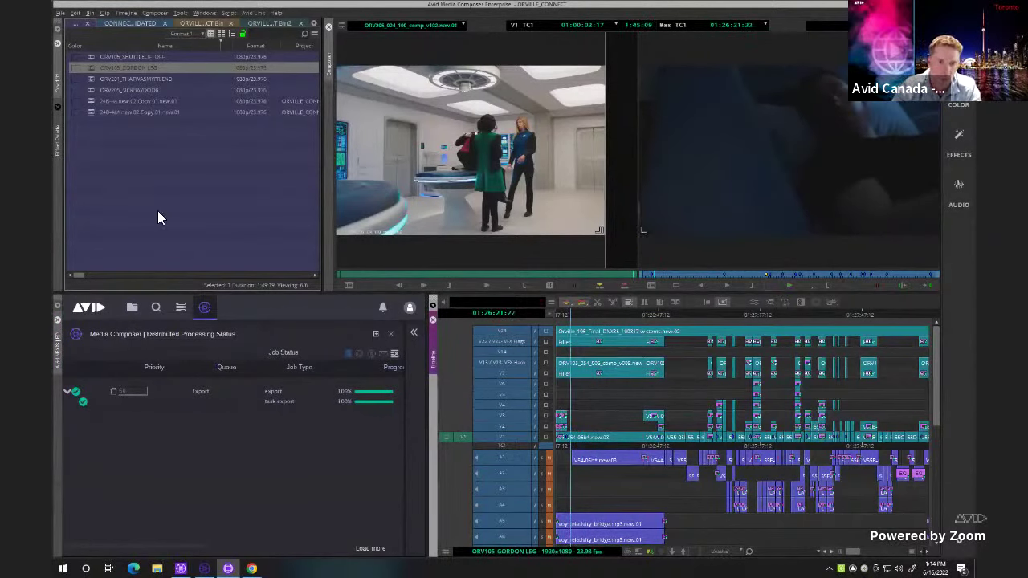
# Export the ORV201_THATWASMYFRIEND sequence via Distributed Processing with the same compression, queue and destination folder
pyautogui.click(89, 77)
pyautogui.rightClick(89, 79)
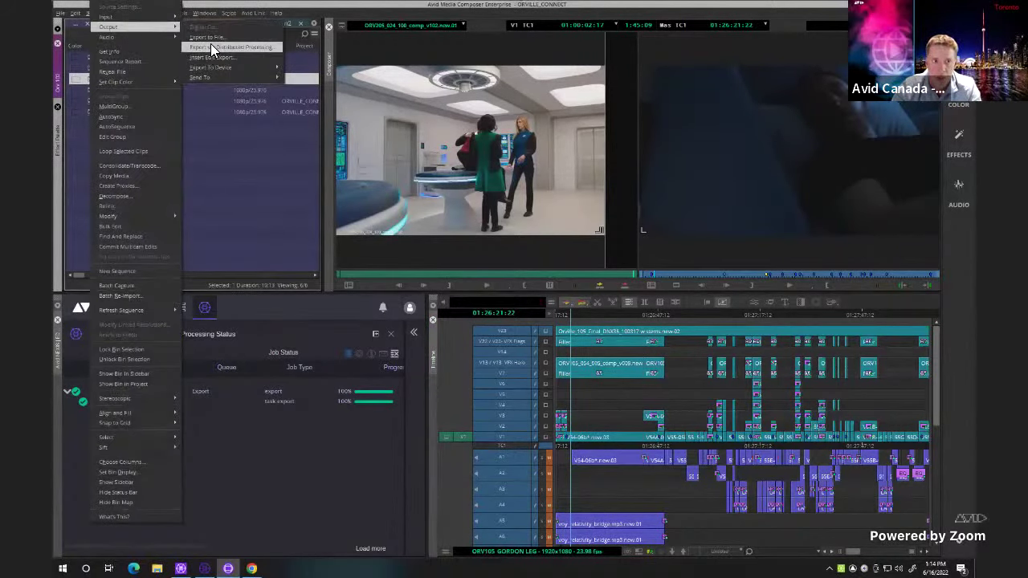
pyautogui.click(211, 44)
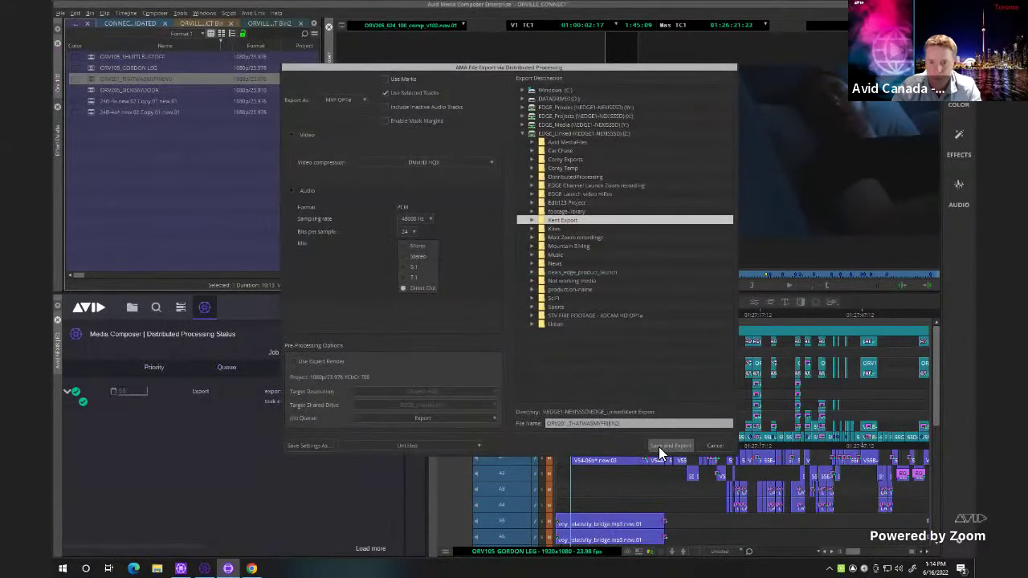
pyautogui.click(660, 445)
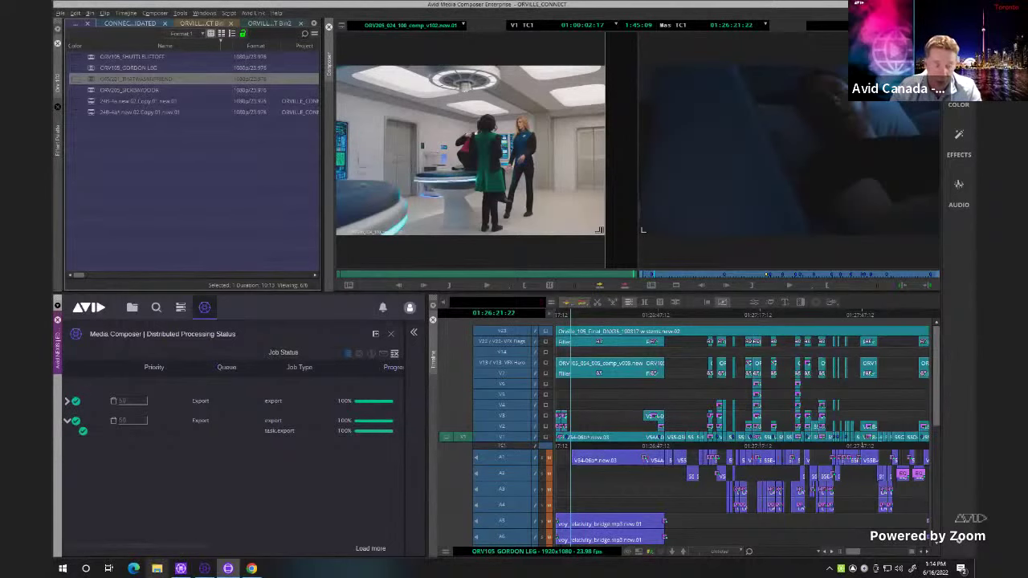
# Switch to File Explorer, open the export destination folder on EDGE_Linked, and select the ORV201_THATWASMYFRIEND file
pyautogui.click(156, 567)
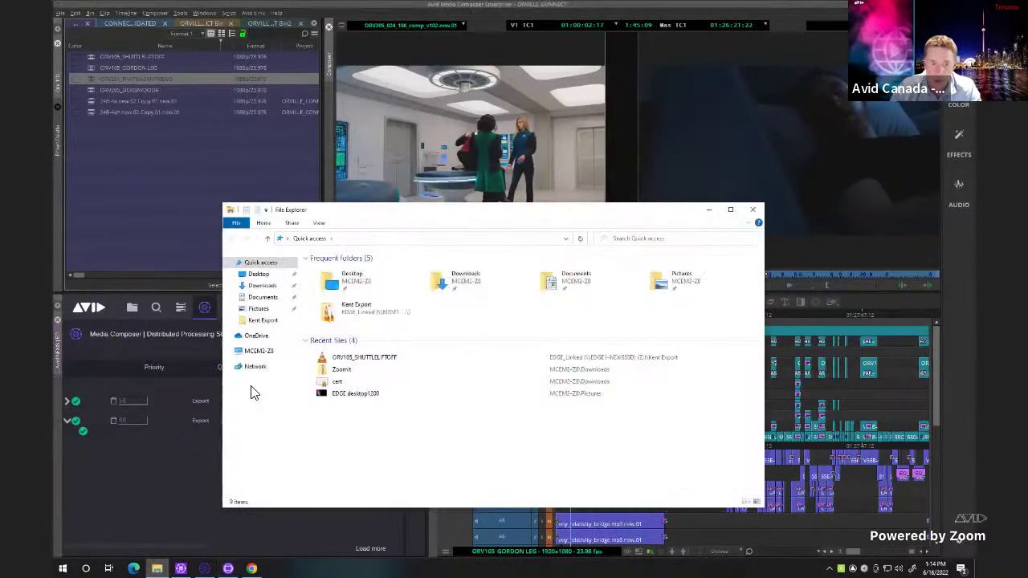
pyautogui.click(255, 353)
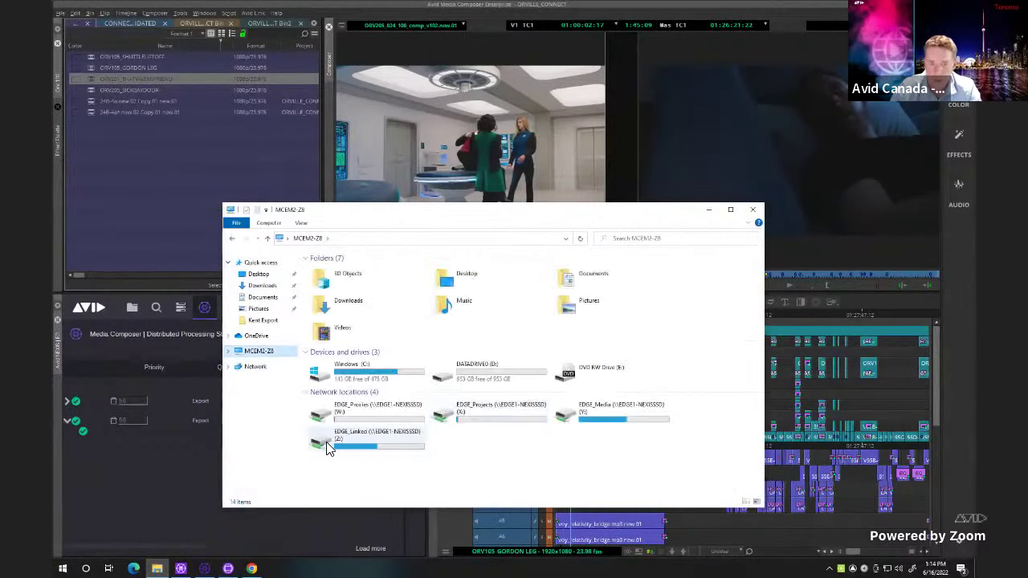
pyautogui.click(327, 448)
pyautogui.doubleClick(327, 449)
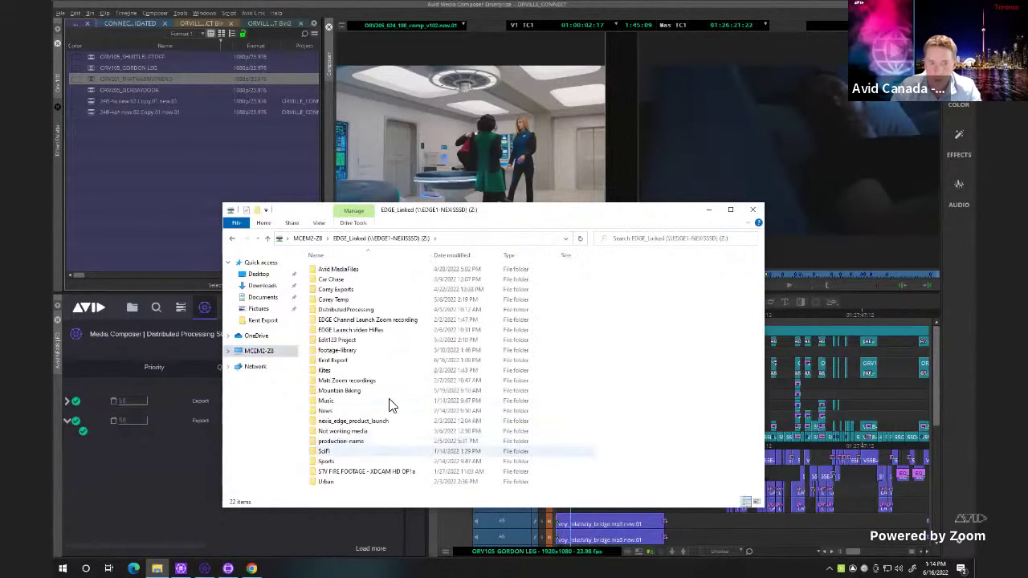
pyautogui.doubleClick(330, 360)
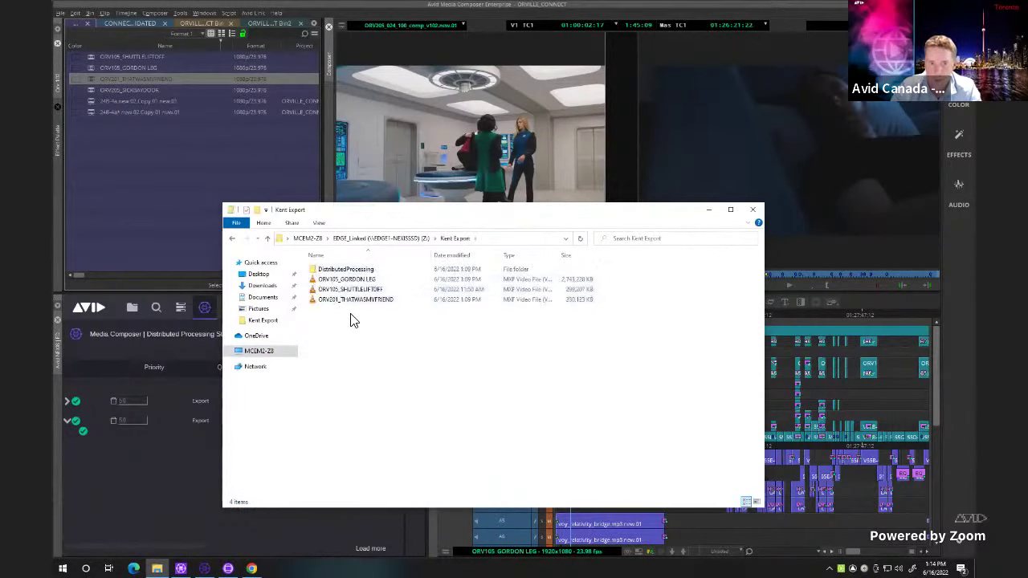
pyautogui.click(321, 301)
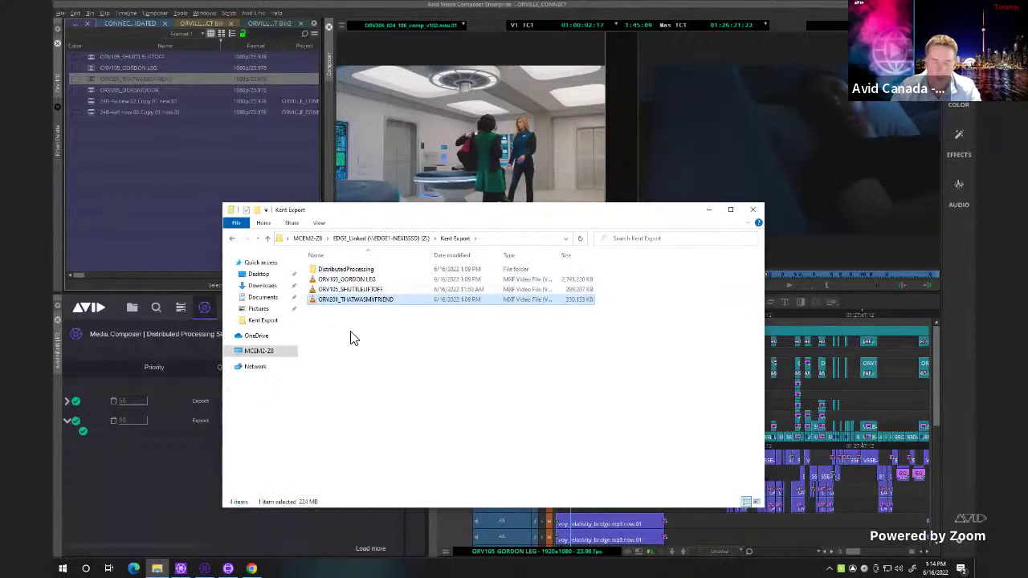
# Play the exported ORV201_THATWASMYFRIEND file in VLC, and close the player and the folder window
pyautogui.doubleClick(312, 299)
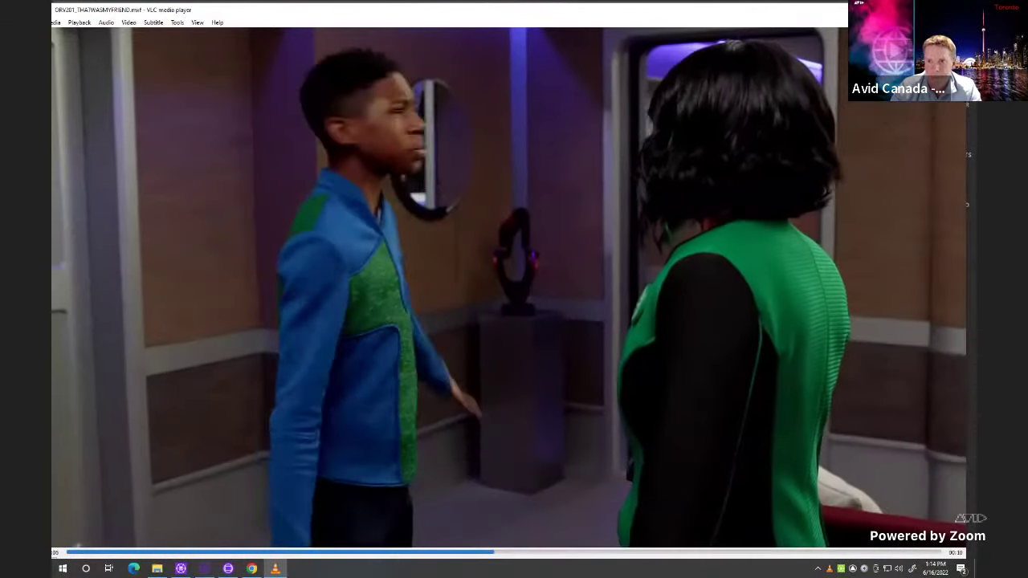
pyautogui.hotkey('alt', 'F4')
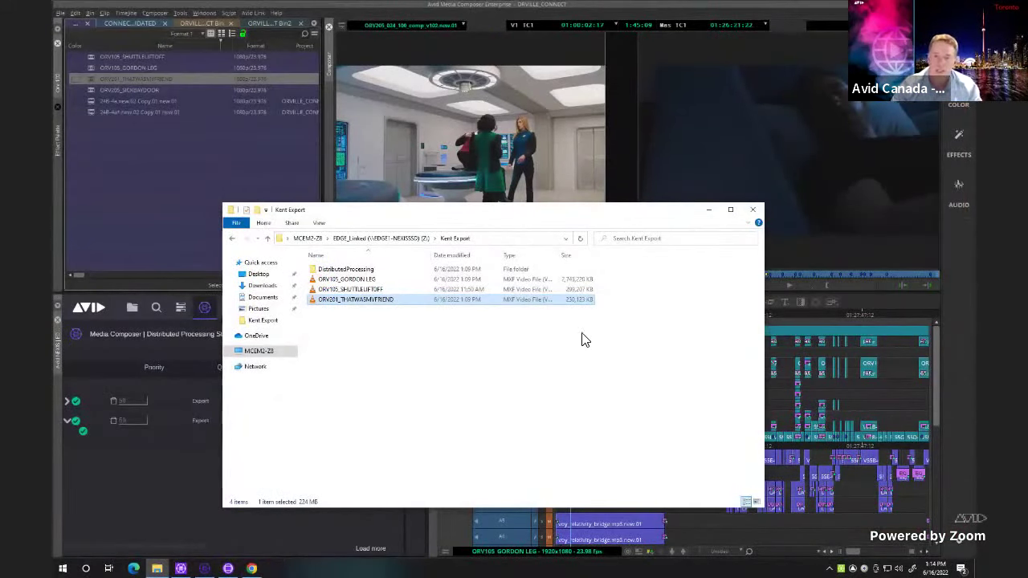
pyautogui.click(753, 209)
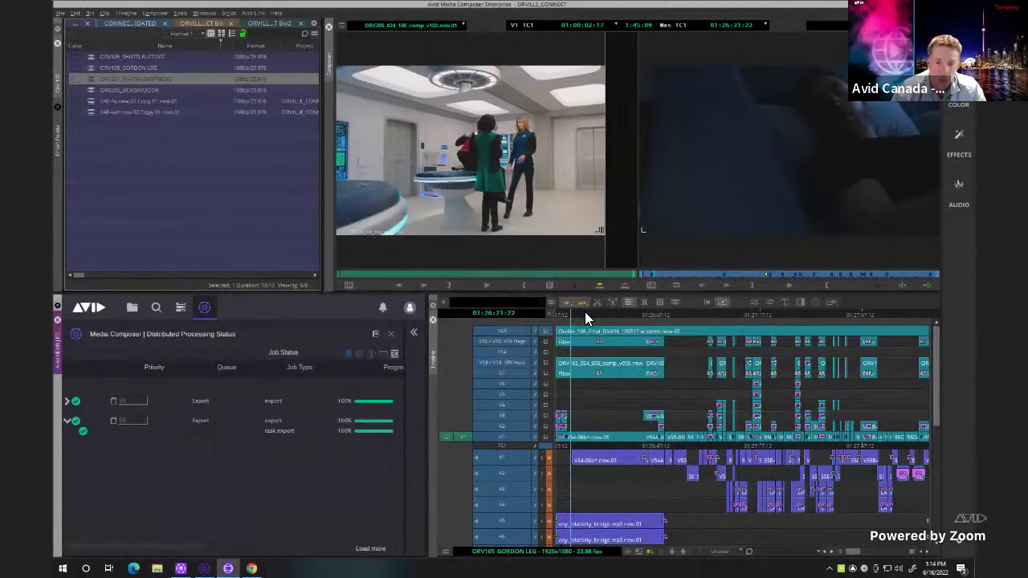
# Scrub forward in the ORV105_GORDON LEG timeline, and view the Distributed Processing Worker Settings
pyautogui.moveTo(584, 312); pyautogui.dragTo(621, 319)
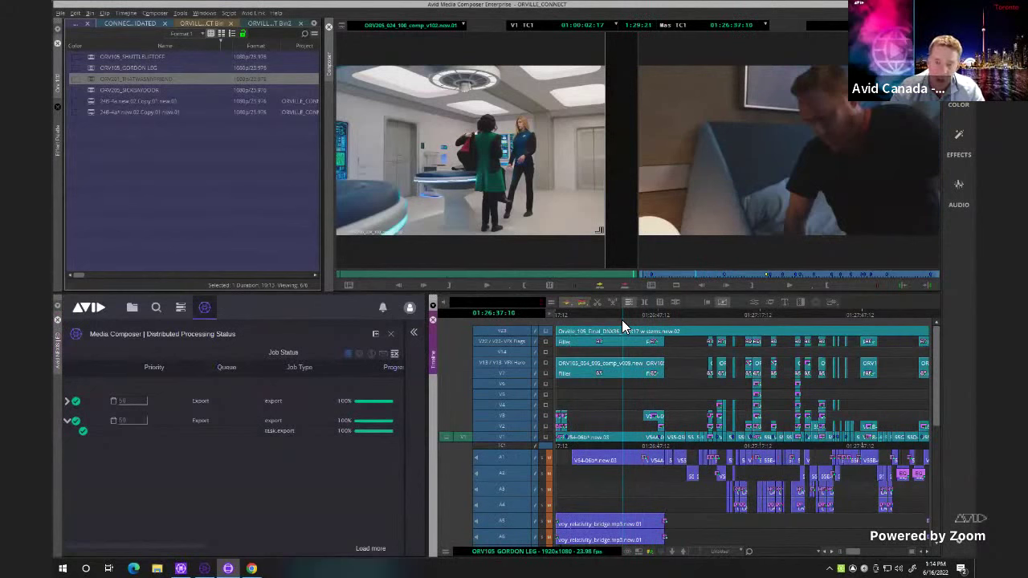
pyautogui.click(204, 307)
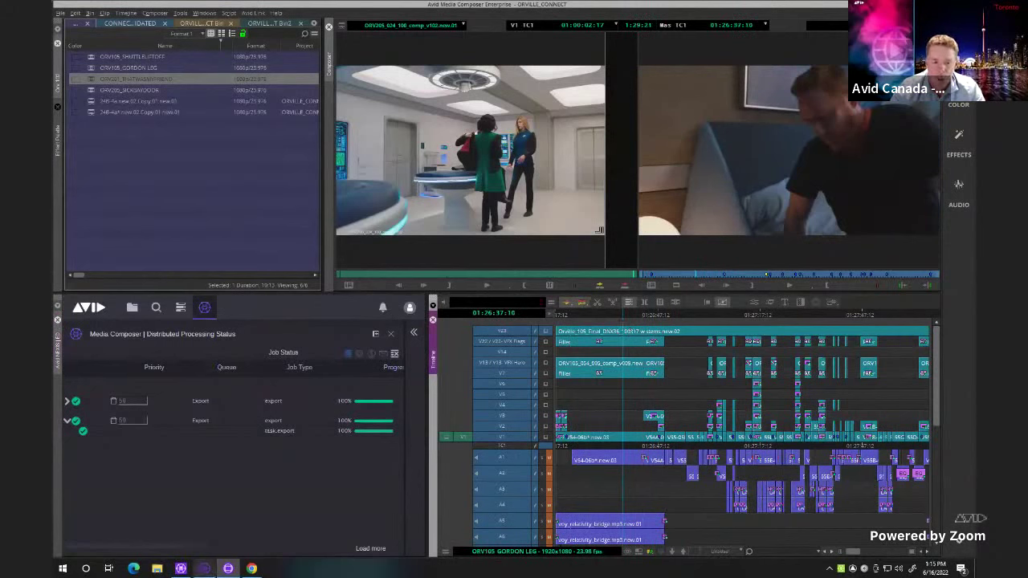
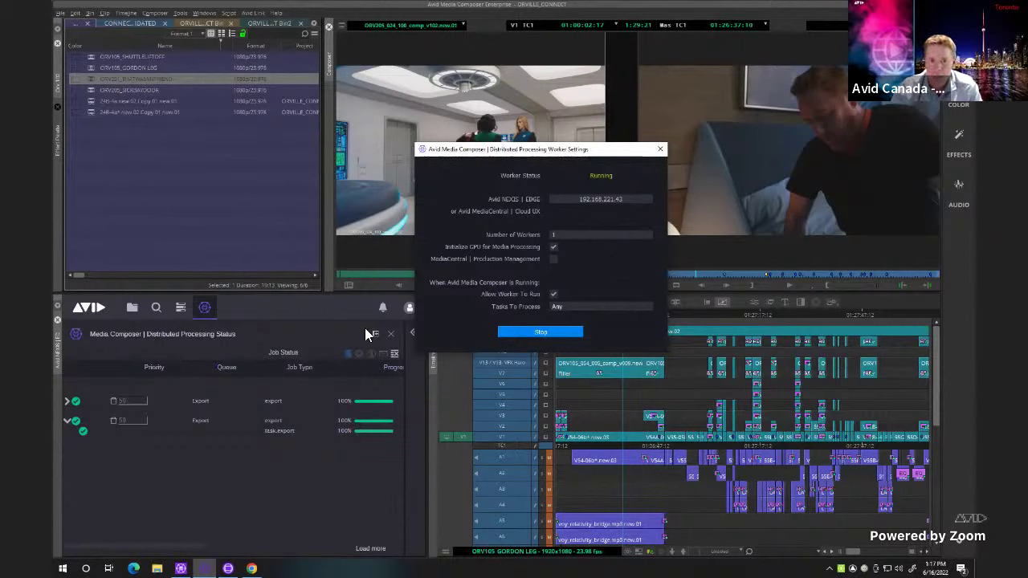
pyautogui.click(323, 305)
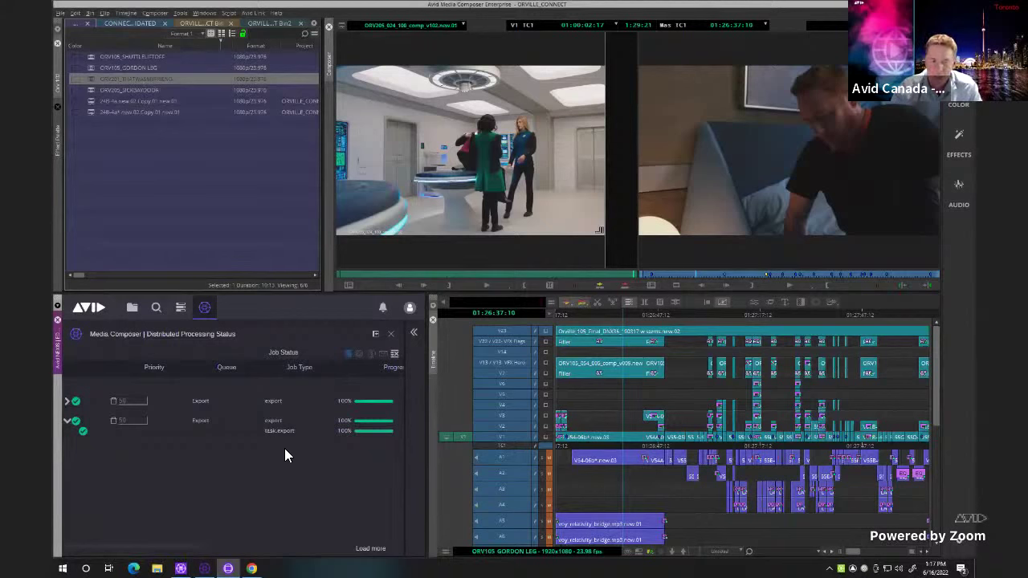
# Examine the Worker Status list and the Coordinator Tools' job queues, worker groups and workers
pyautogui.click(363, 355)
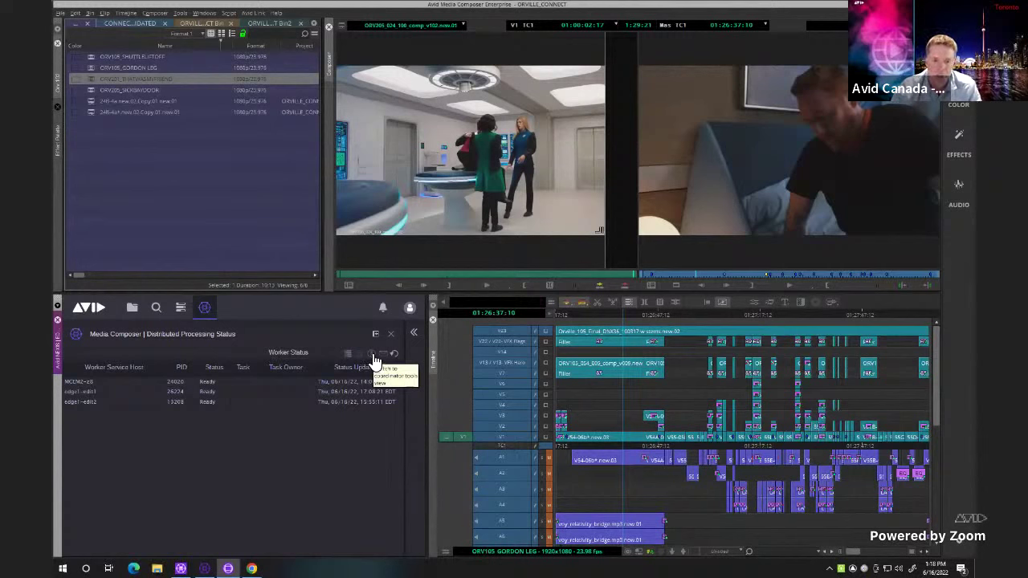
pyautogui.click(374, 355)
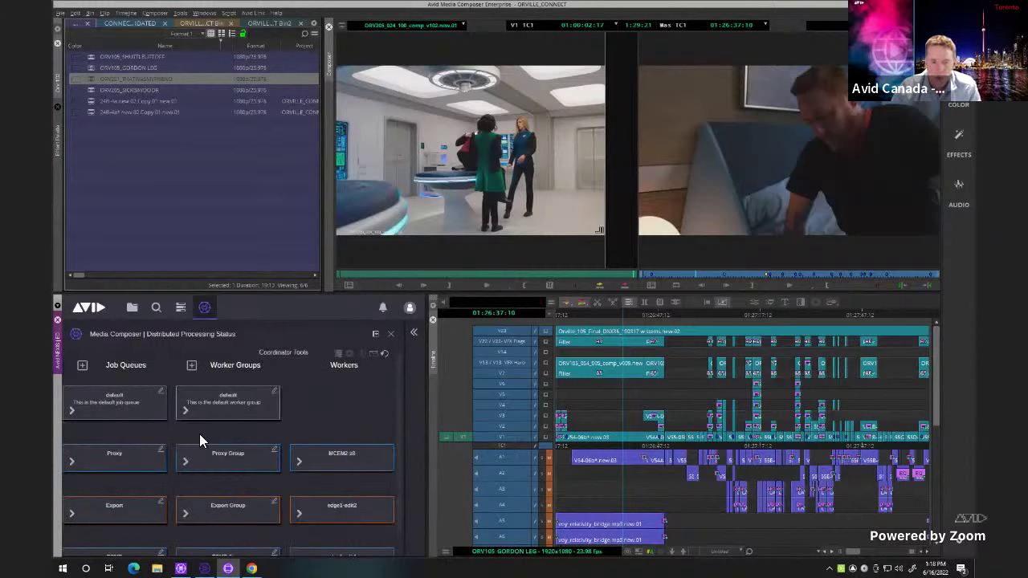
pyautogui.click(348, 354)
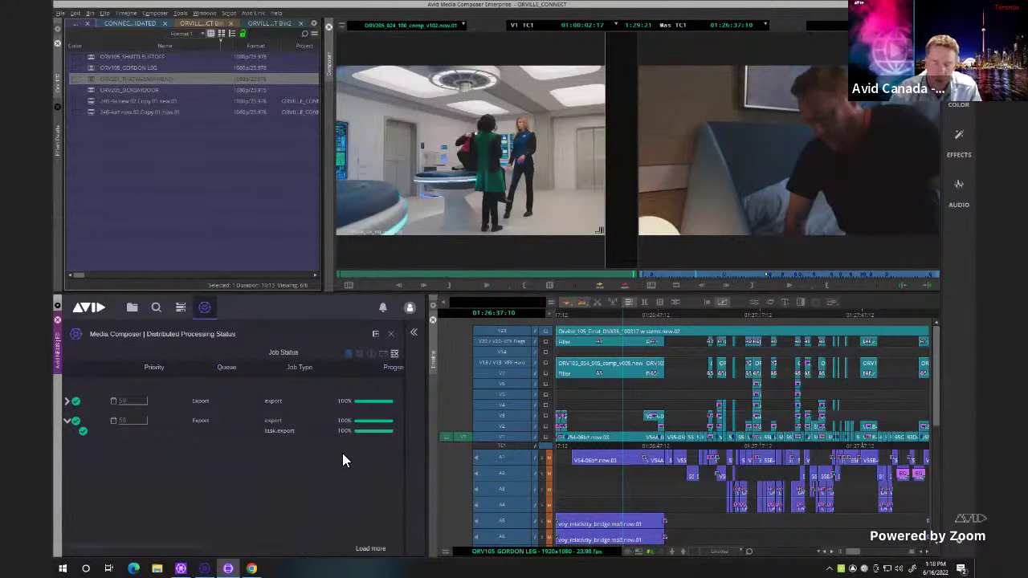
pyautogui.click(359, 354)
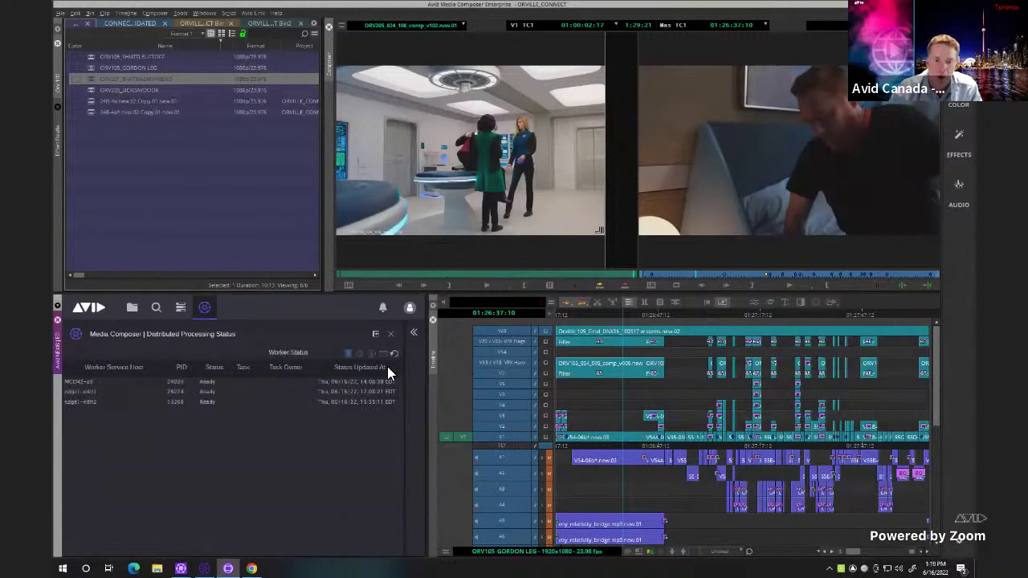
pyautogui.click(374, 355)
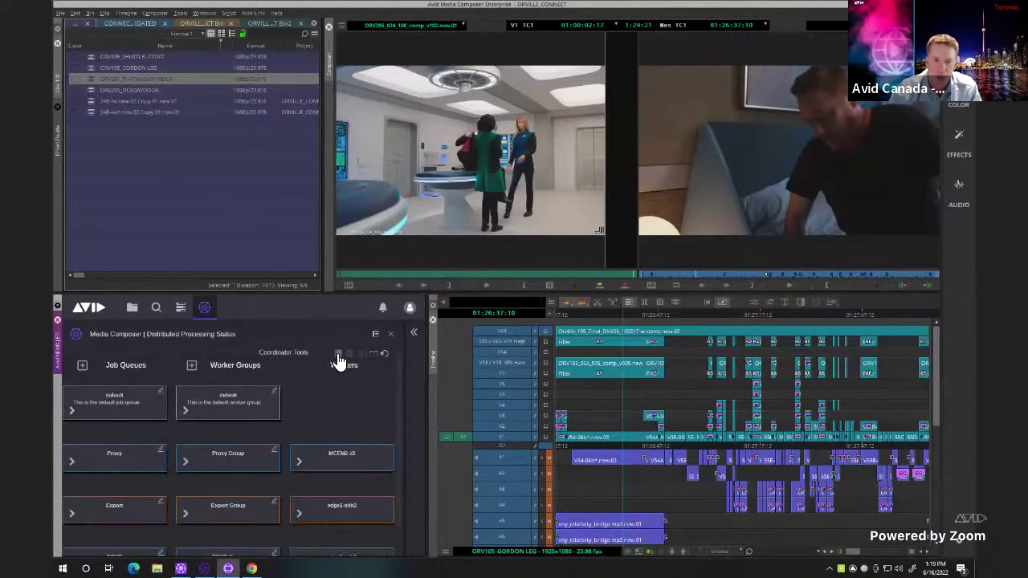
# Show Job Status, check the full job history in the Chrome Distributed Processing page, and return to Media Composer
pyautogui.click(337, 356)
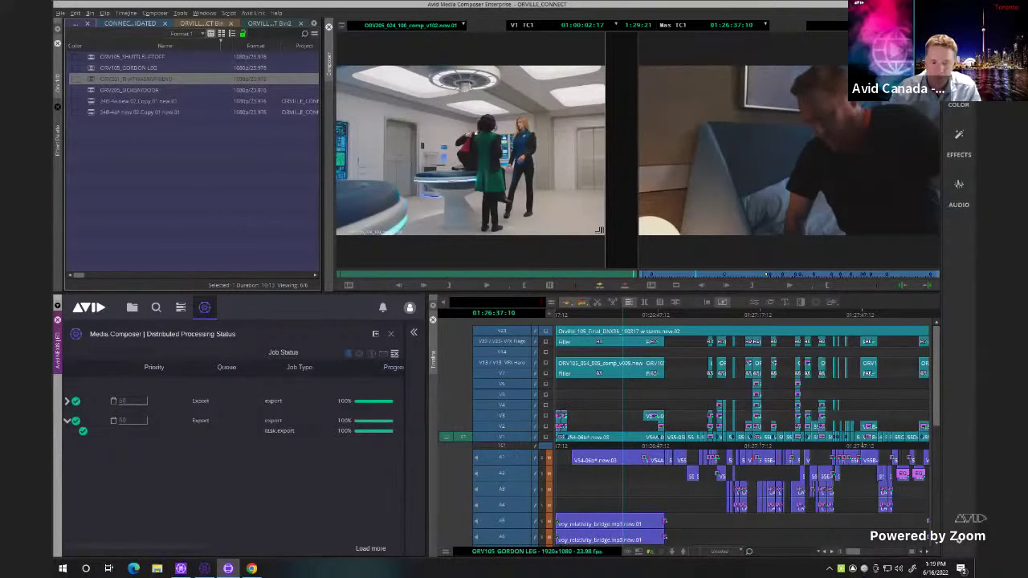
pyautogui.hotkey('alt', 'Tab')
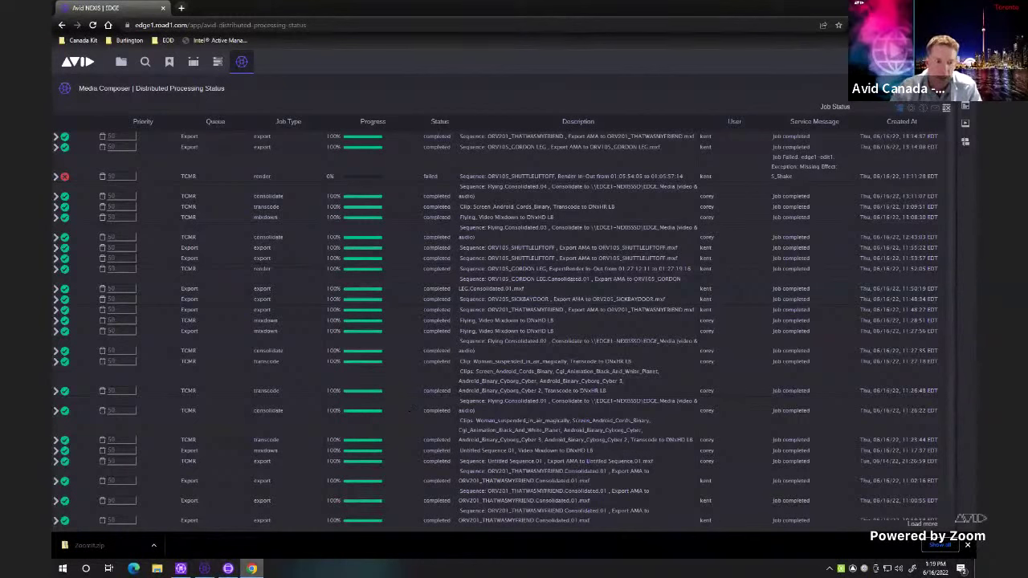
pyautogui.click(228, 569)
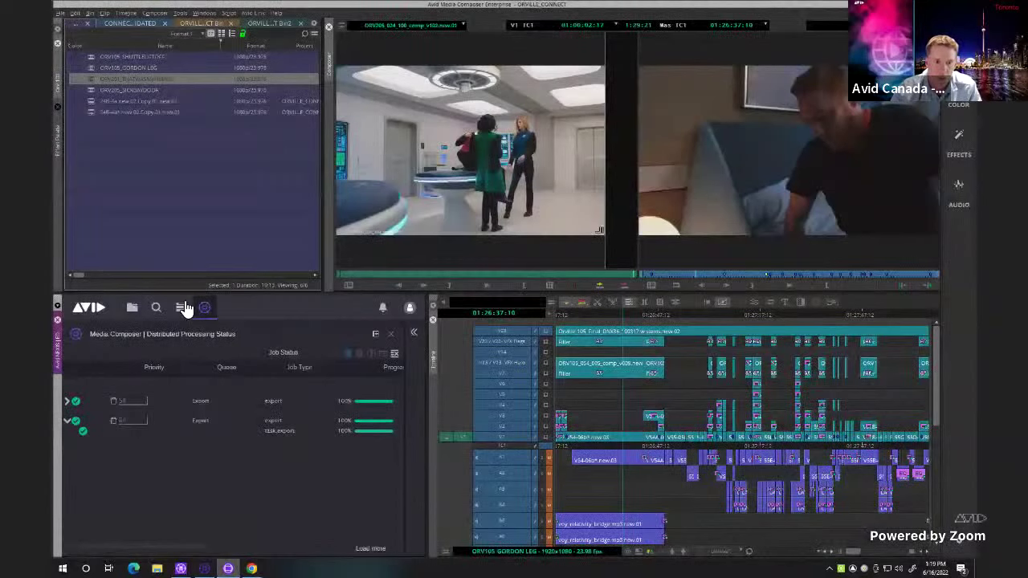
# Switch to the Chrome Distributed Processing page and examine the subtasks of the newest mixdown and transcode jobs
pyautogui.hotkey('alt', 'Tab')
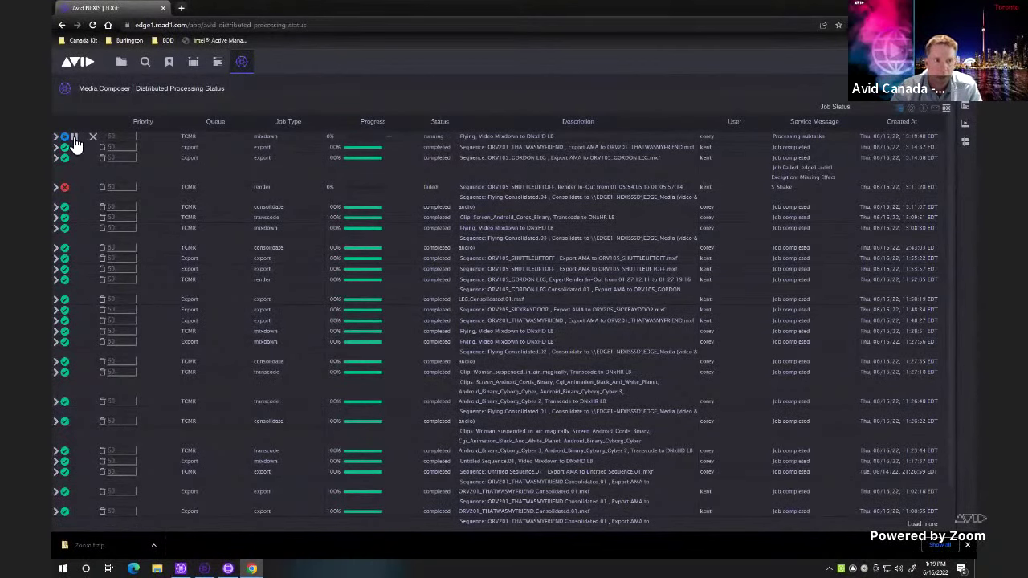
pyautogui.click(63, 142)
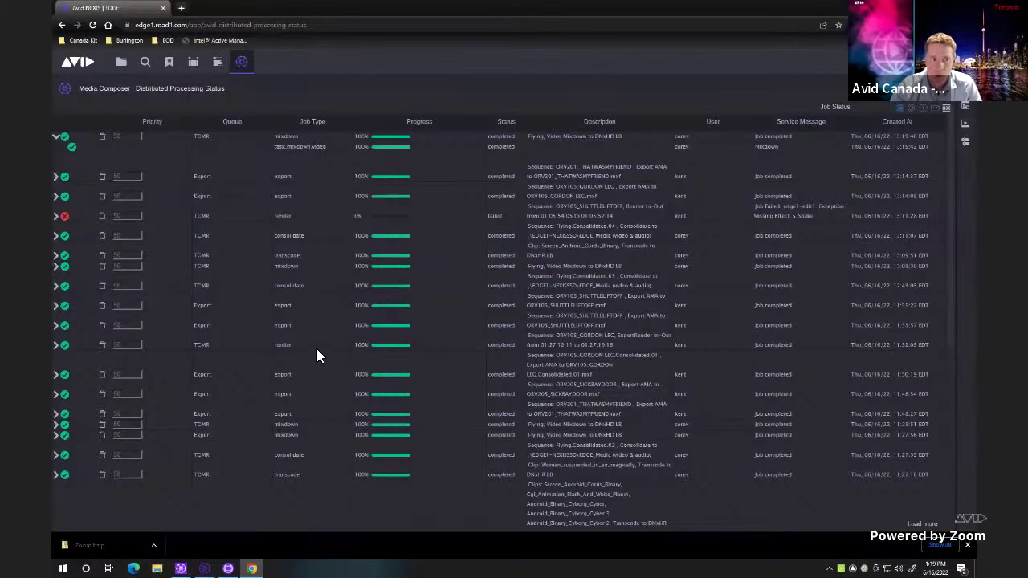
pyautogui.click(117, 138)
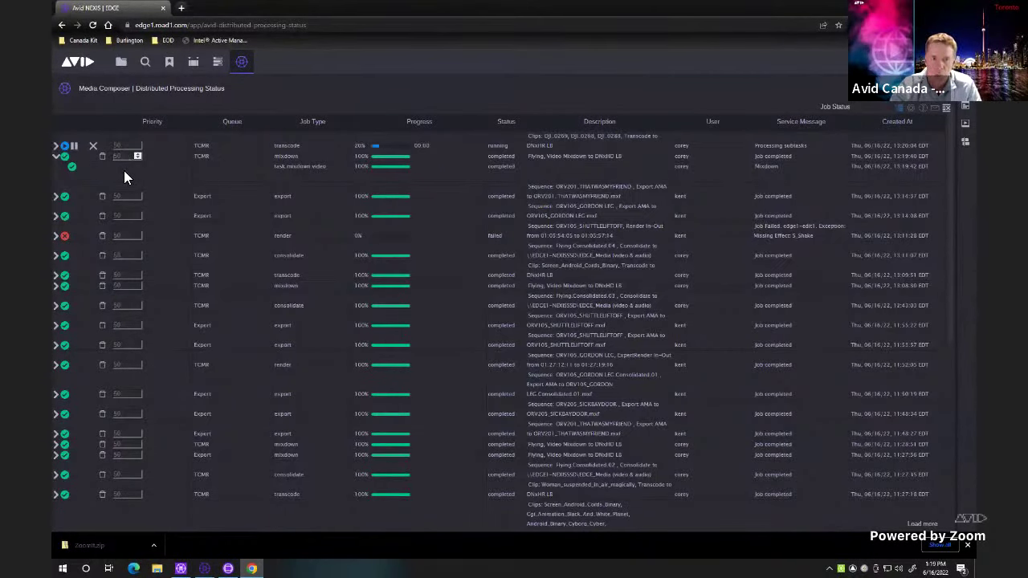
pyautogui.click(55, 145)
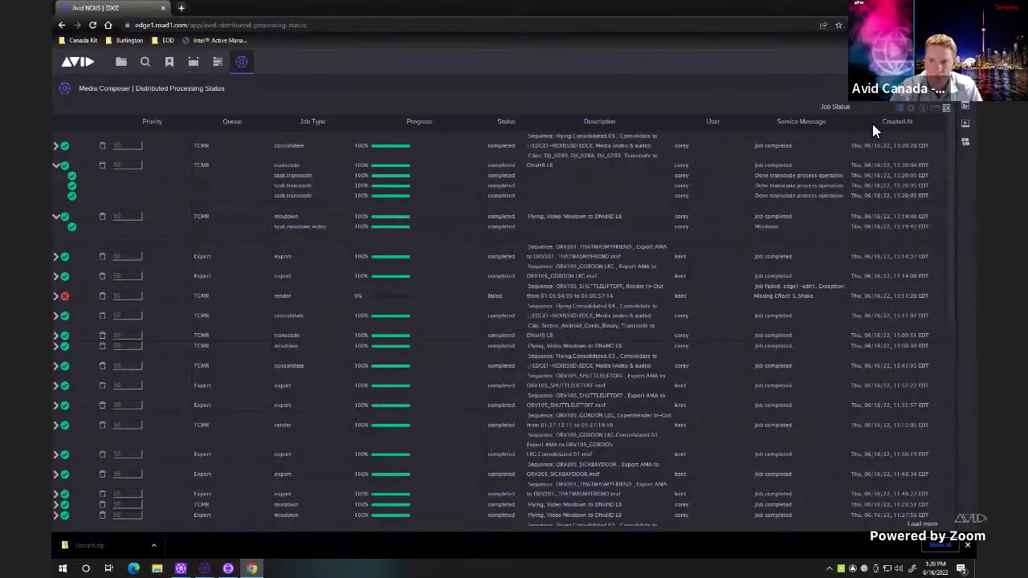
# Check Worker Status, and add a new job queue in the Coordinator Tools with its allowed job types expanded
pyautogui.click(923, 108)
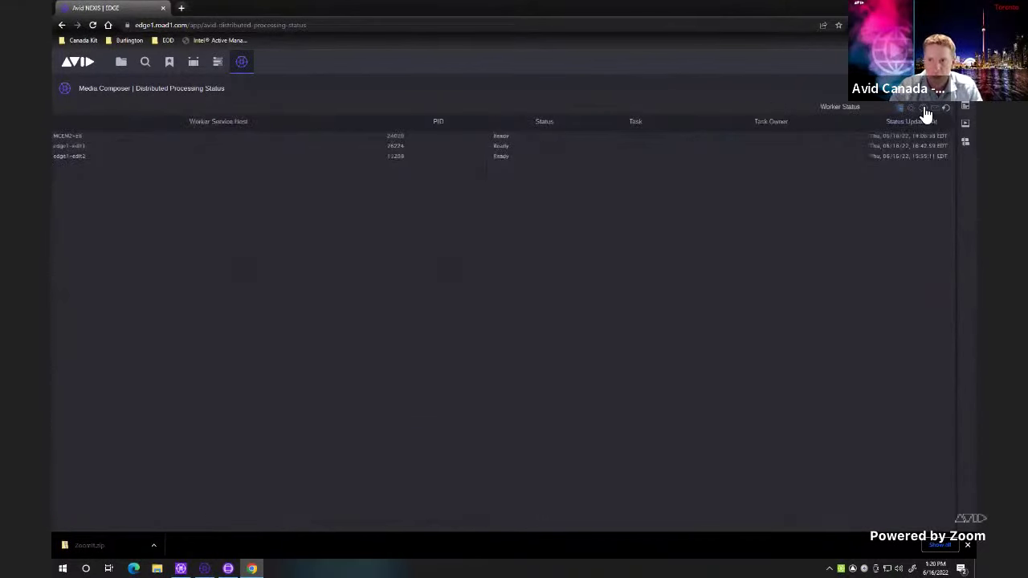
pyautogui.click(929, 107)
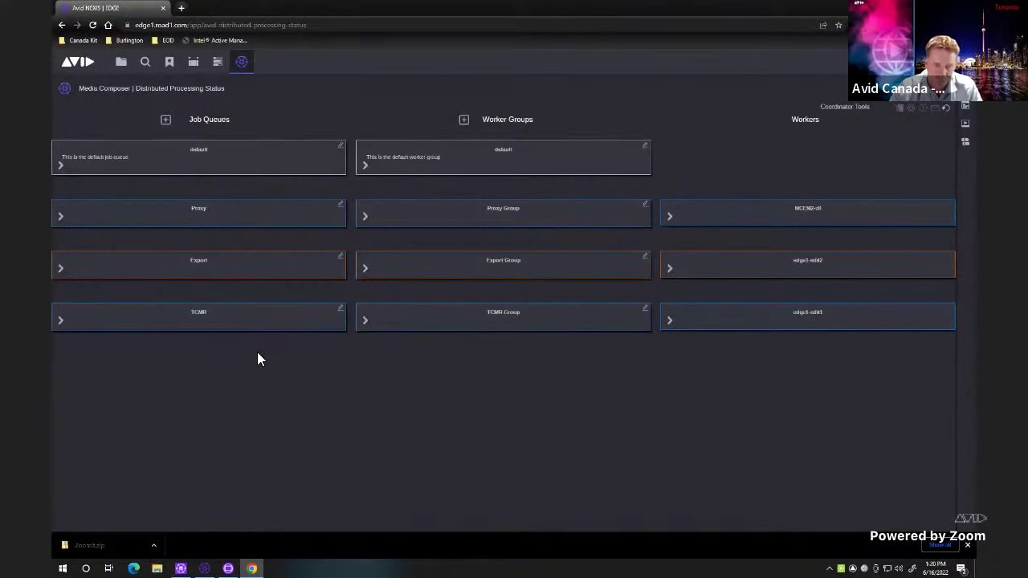
pyautogui.click(166, 120)
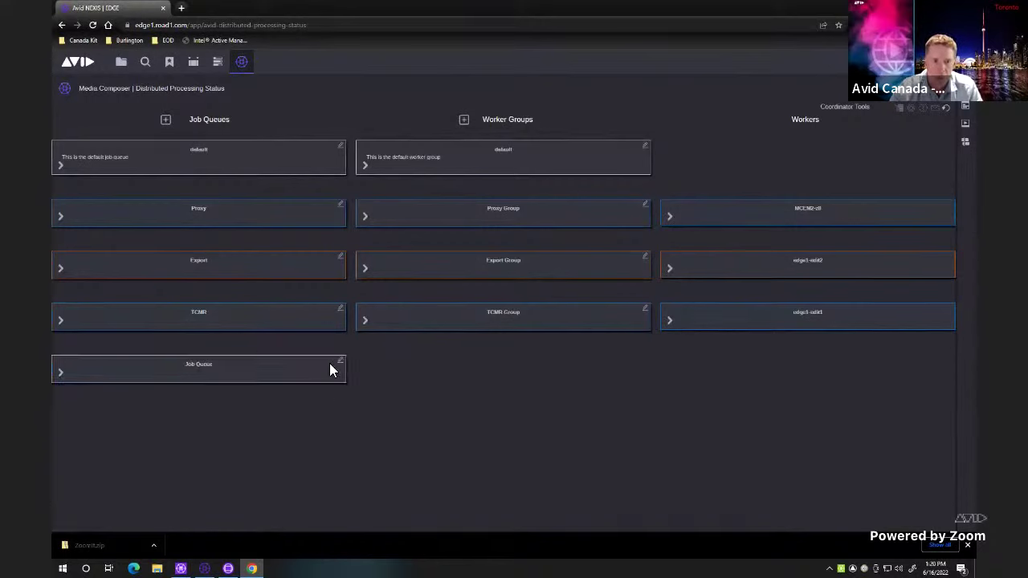
pyautogui.click(55, 373)
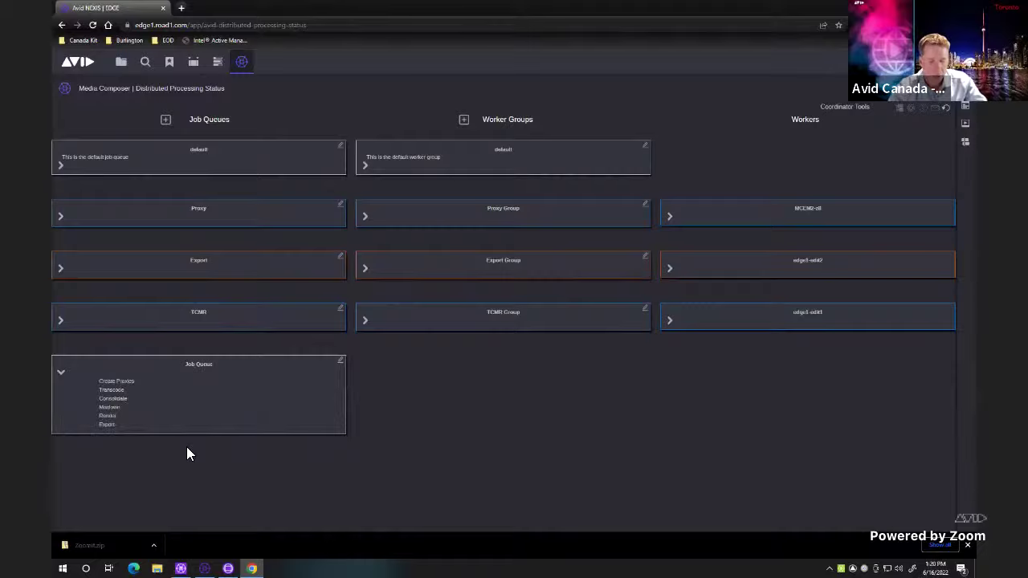
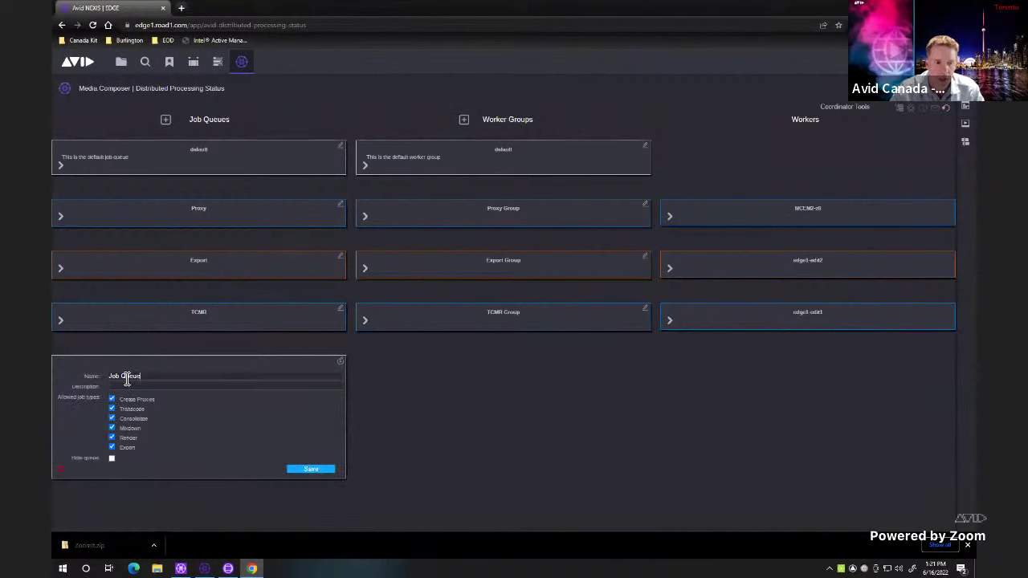
# Rename the new job queue as Priority
pyautogui.doubleClick(128, 376)
pyautogui.press('BackSpace')
pyautogui.press('BackSpace')
pyautogui.press('BackSpace')
pyautogui.press('BackSpace')
pyautogui.press('BackSpace')
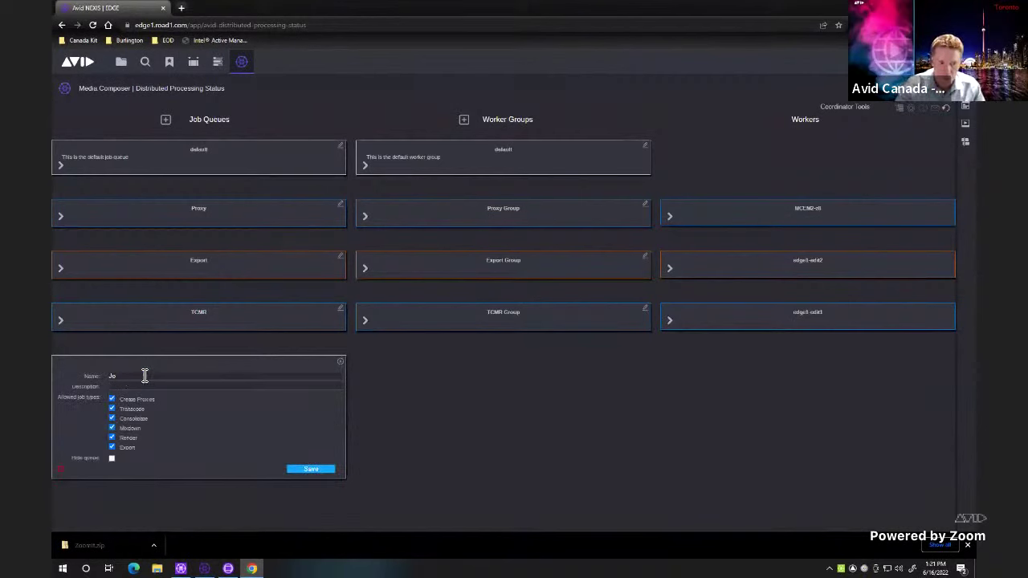
pyautogui.write('Pri')
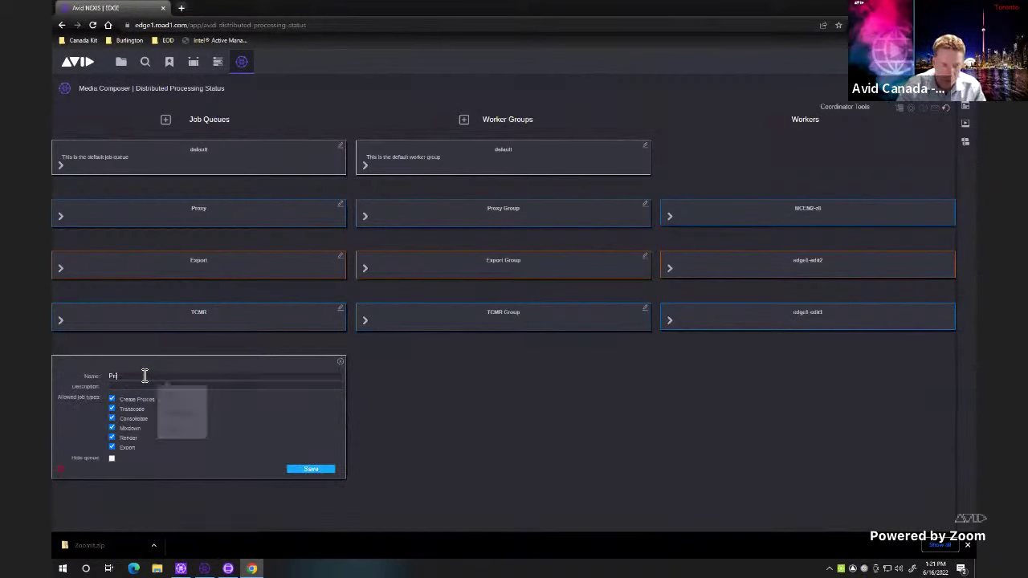
pyautogui.write('ority')
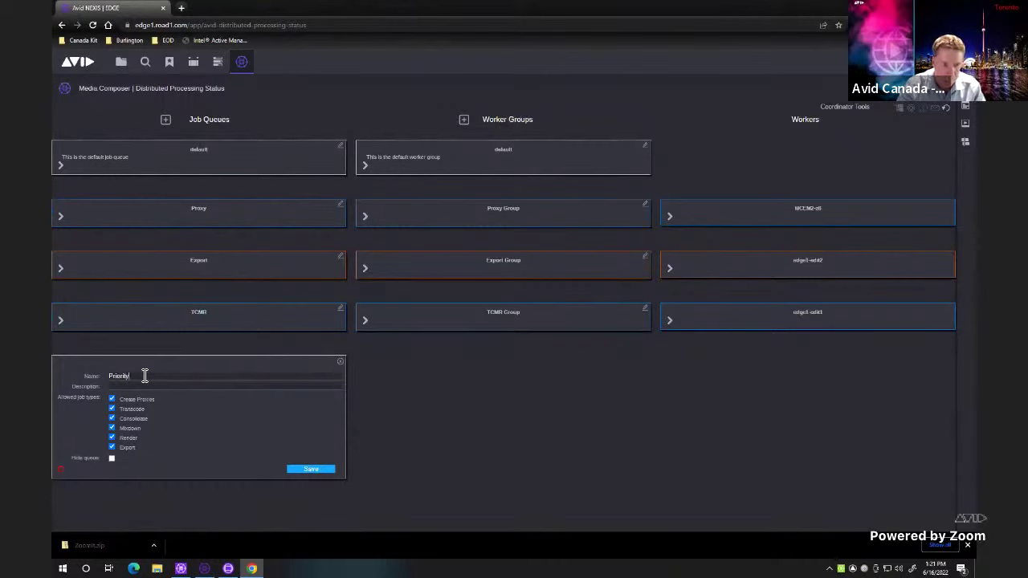
# Limit the Priority queue's allowed job types to Transcode, Render and Export, and save the queue
pyautogui.click(110, 398)
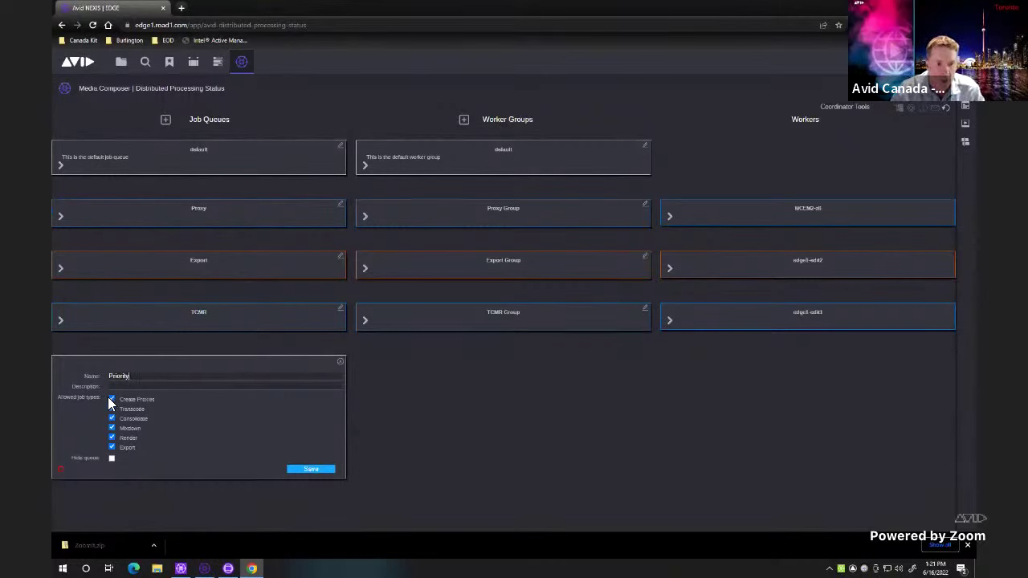
pyautogui.click(112, 437)
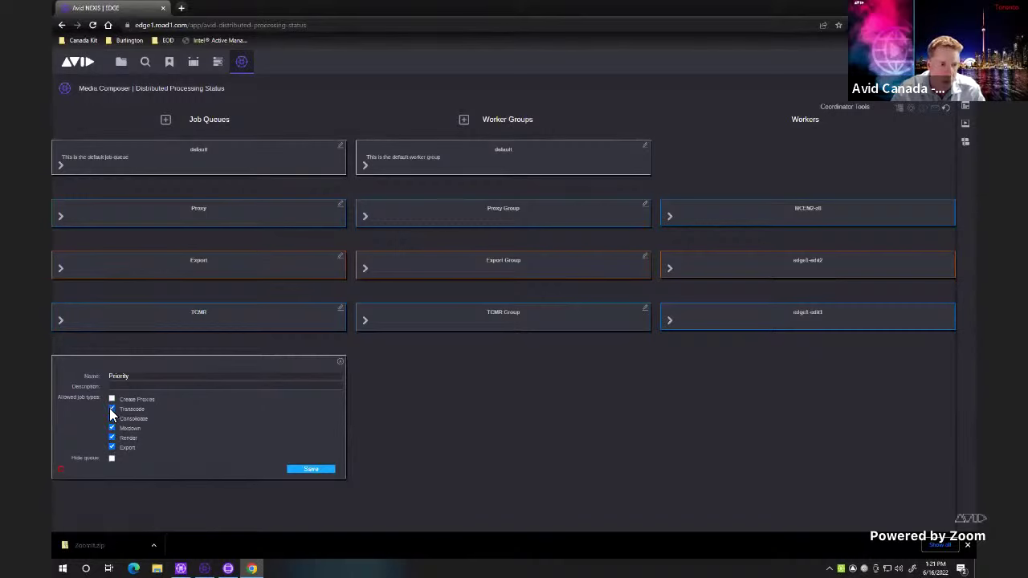
pyautogui.click(111, 419)
pyautogui.click(112, 428)
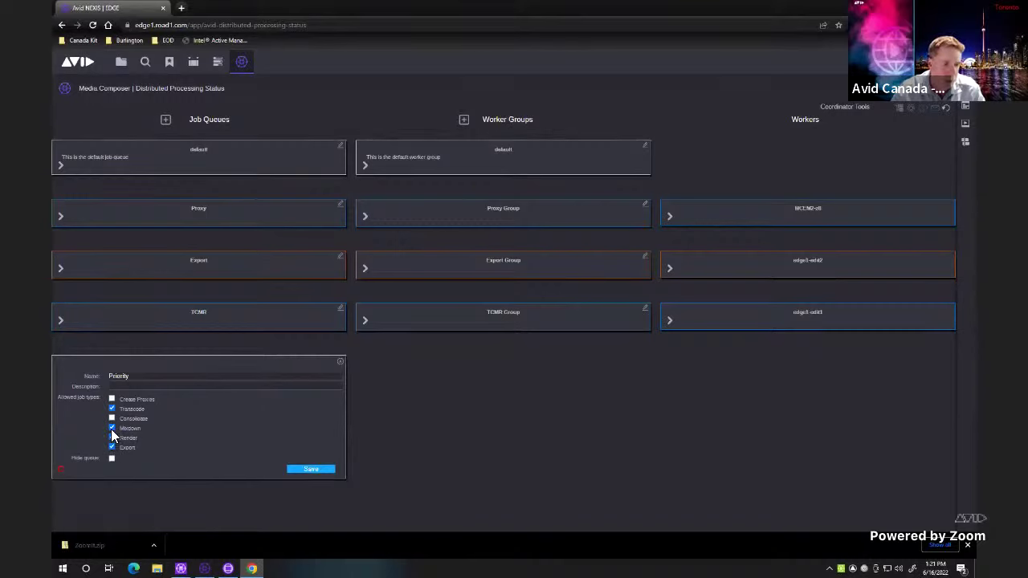
pyautogui.click(111, 427)
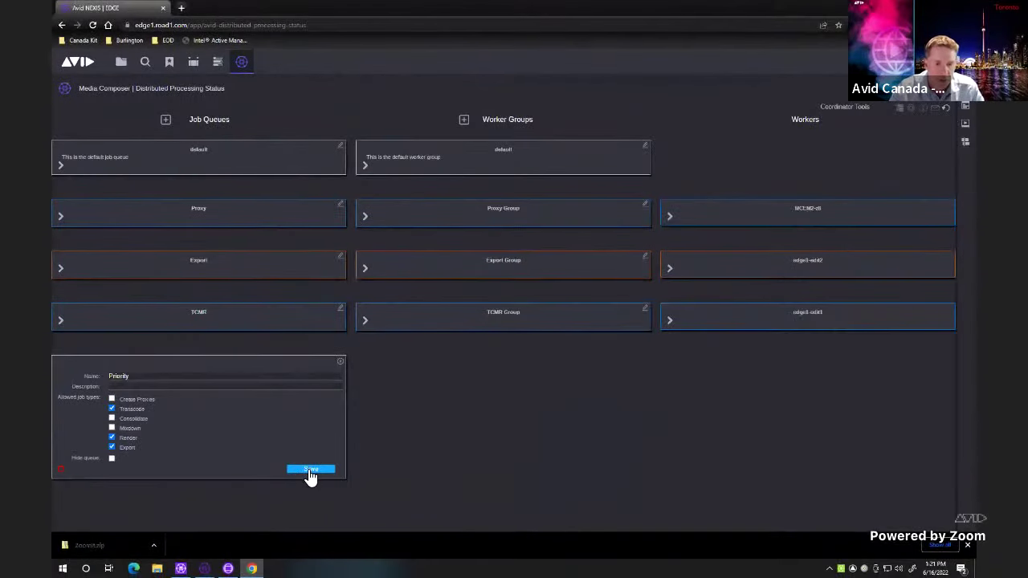
pyautogui.click(562, 492)
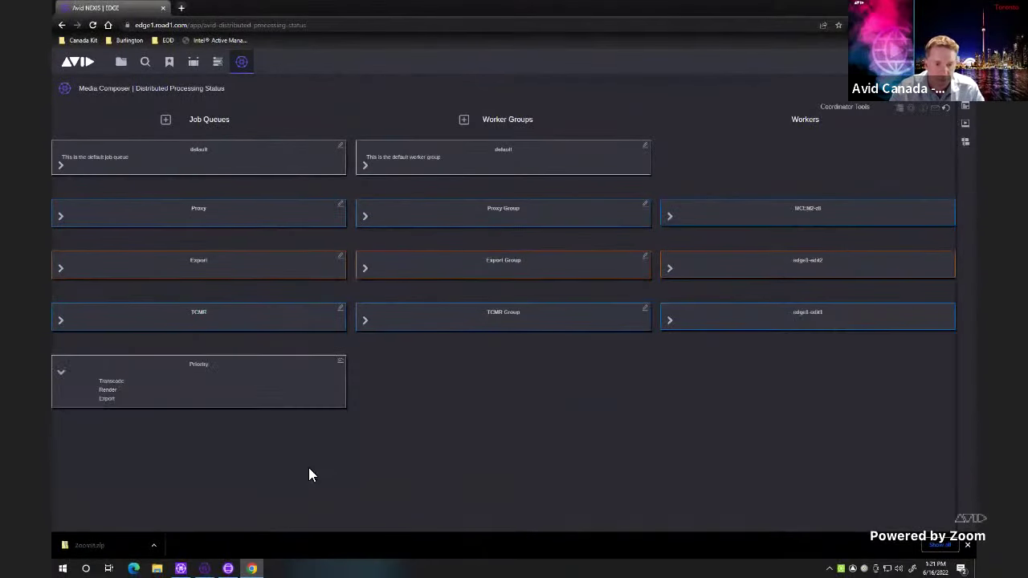
# Add a new worker group and assign it to the Priority job queue
pyautogui.click(463, 120)
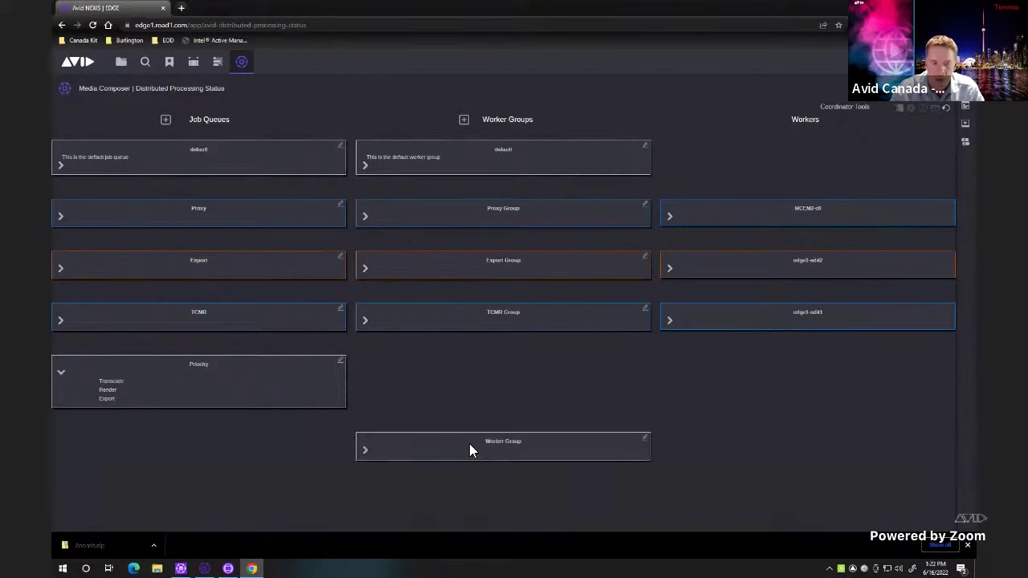
pyautogui.moveTo(469, 444); pyautogui.dragTo(309, 381)
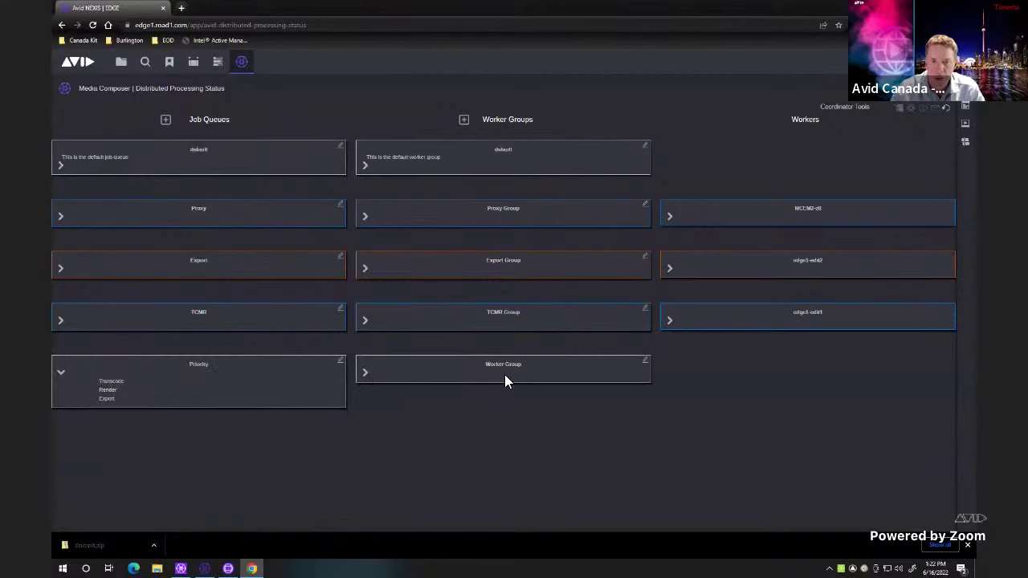
# Rename the worker group assigned to the Priority queue as MC 1
pyautogui.click(644, 366)
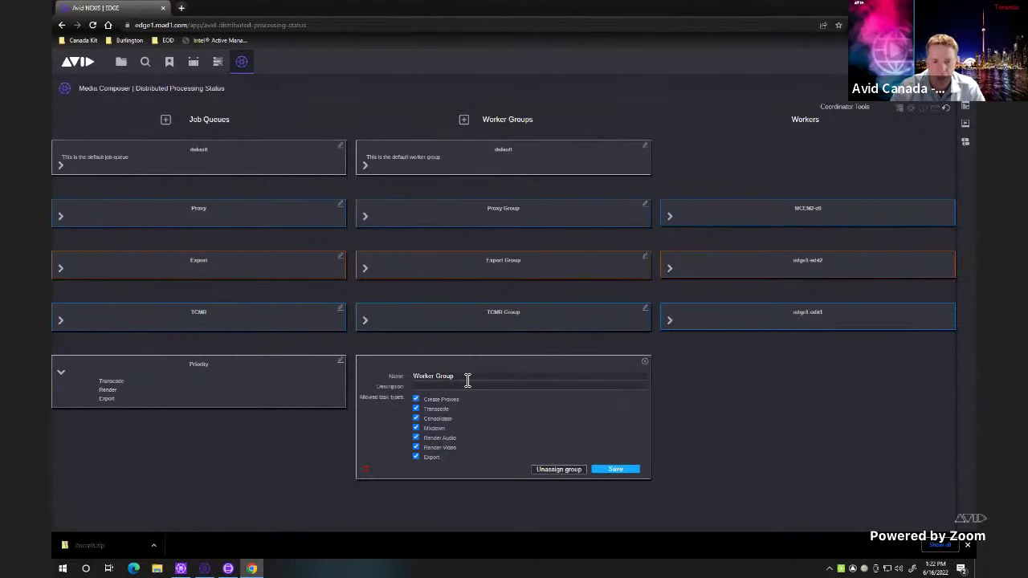
pyautogui.moveTo(459, 381); pyautogui.dragTo(403, 374)
pyautogui.press('BackSpace')
pyautogui.press('BackSpace')
pyautogui.press('BackSpace')
pyautogui.press('BackSpace')
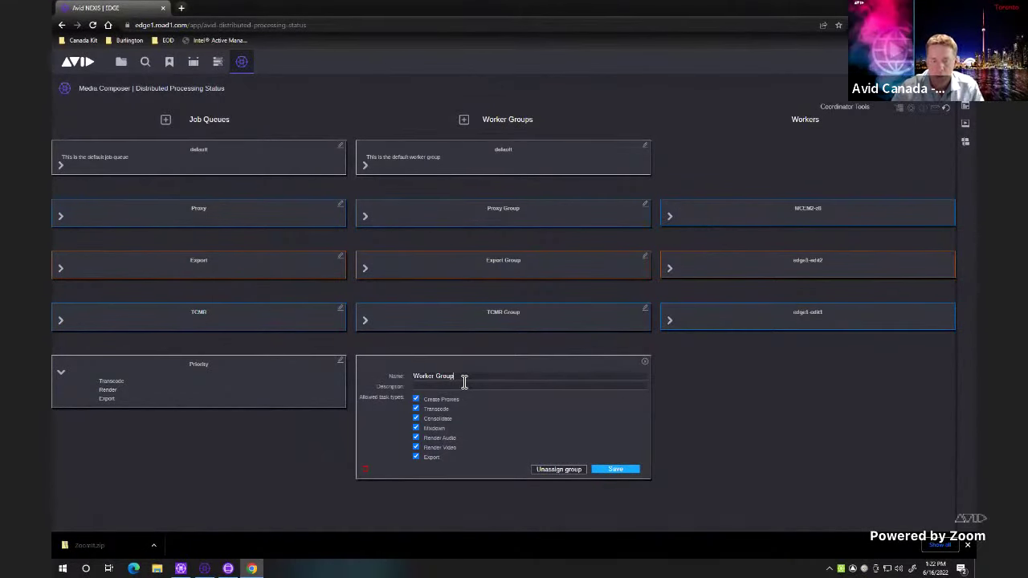
pyautogui.press('BackSpace')
pyautogui.press('BackSpace')
pyautogui.press('BackSpace')
pyautogui.press('BackSpace')
pyautogui.press('BackSpace')
pyautogui.press('BackSpace')
pyautogui.press('BackSpace')
pyautogui.press('BackSpace')
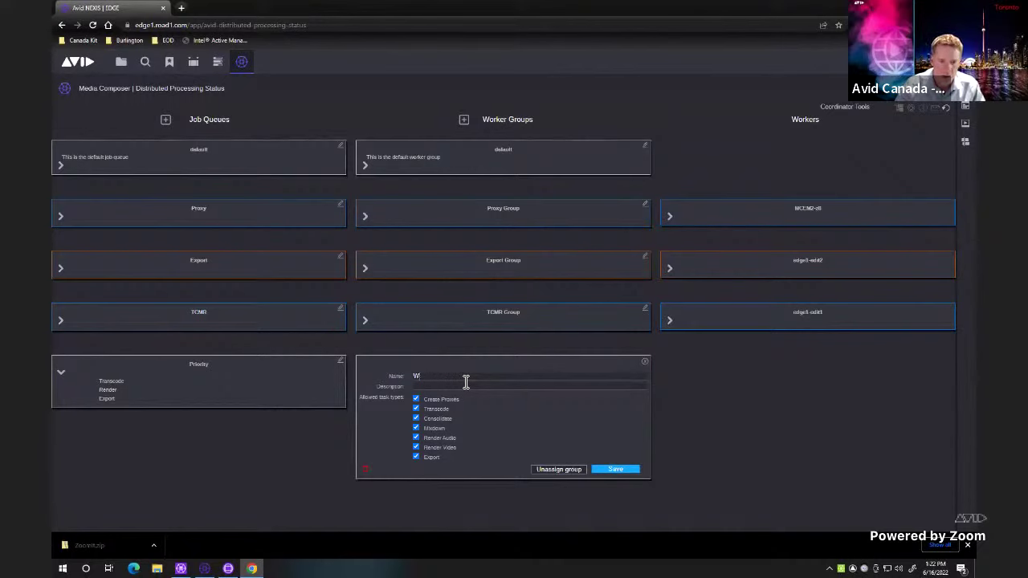
pyautogui.write('MC 1')
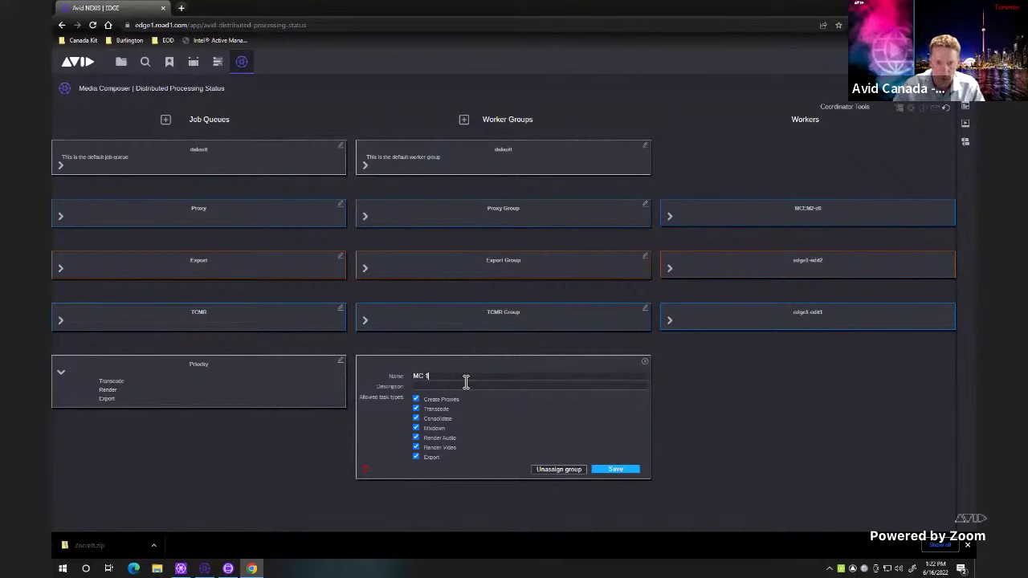
# Exclude Create Proxies, Mixdown and Render Audio from the MC 1 group's allowed task types, and save the group
pyautogui.click(416, 399)
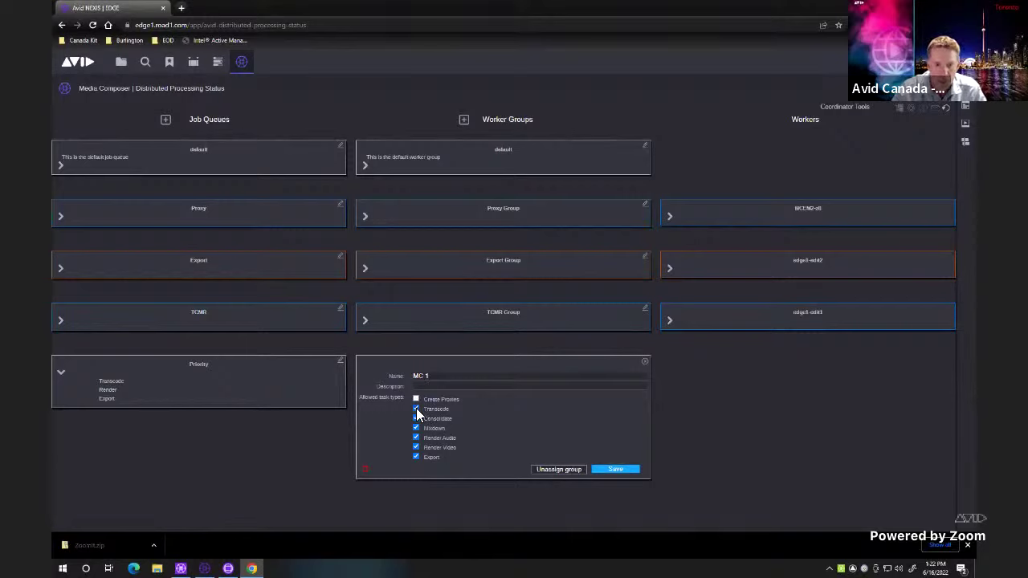
pyautogui.click(416, 428)
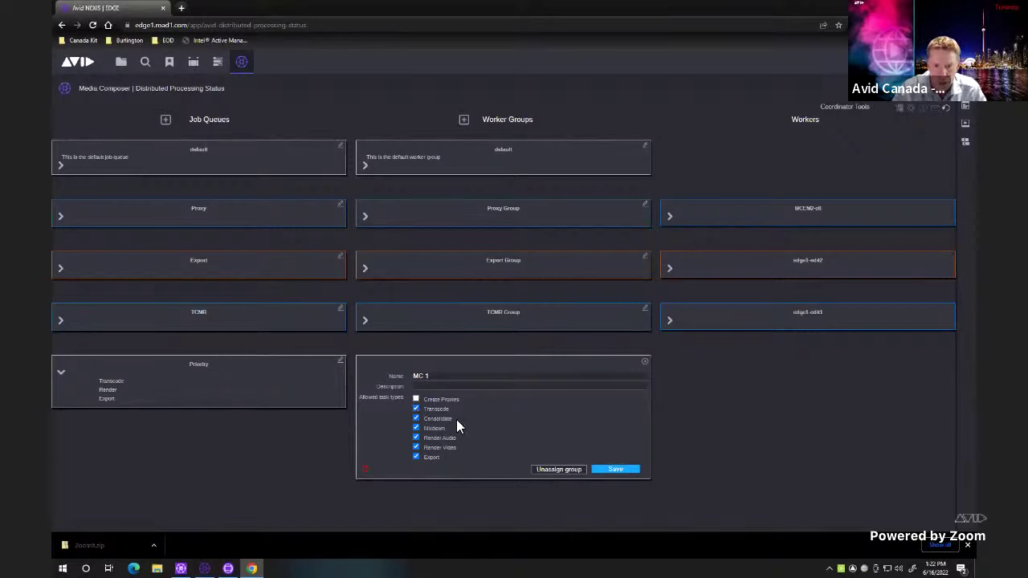
pyautogui.click(416, 428)
pyautogui.click(416, 438)
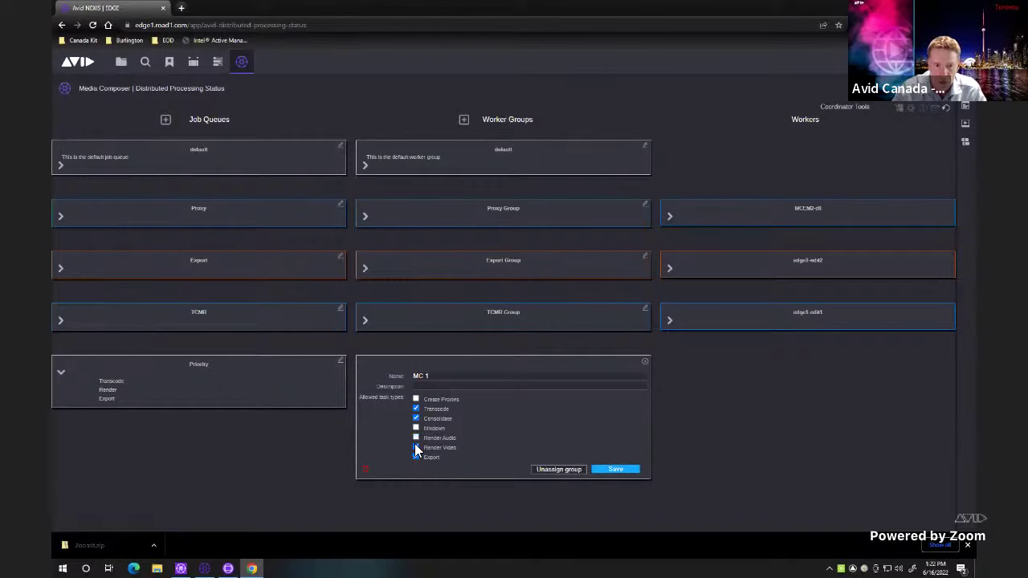
pyautogui.click(416, 447)
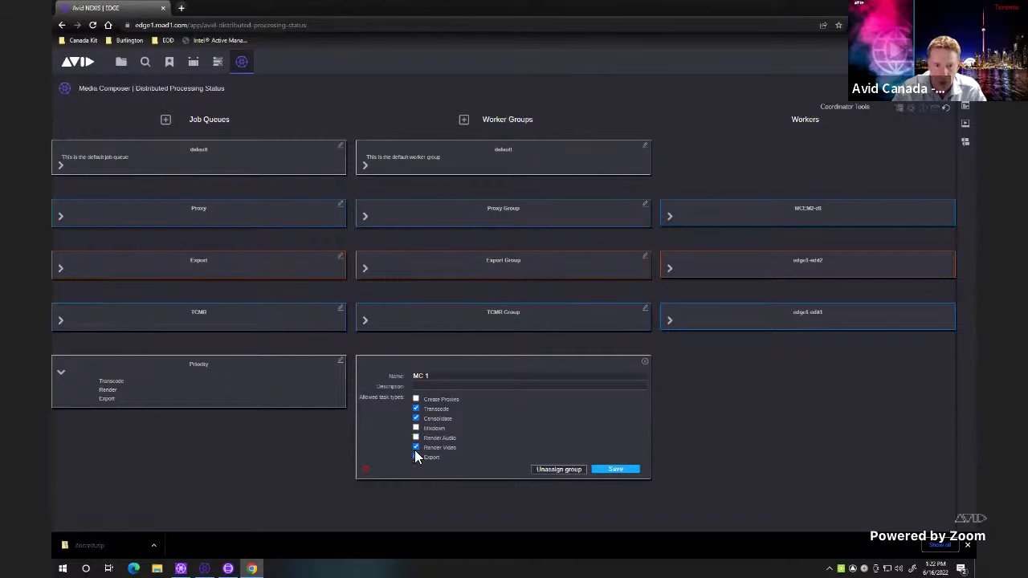
pyautogui.click(616, 470)
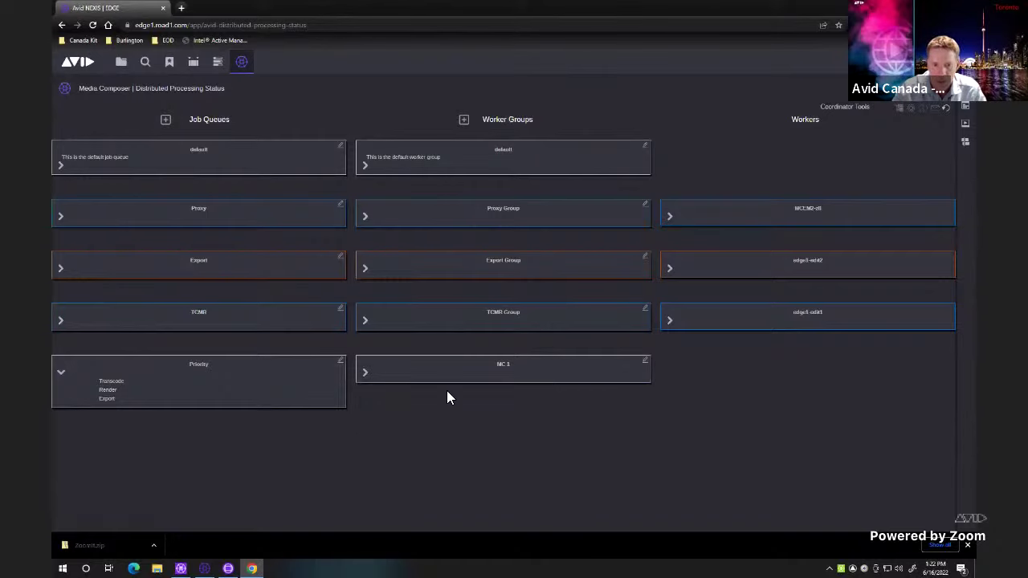
# Add another worker group below MC 1 and name it MC 2
pyautogui.click(464, 120)
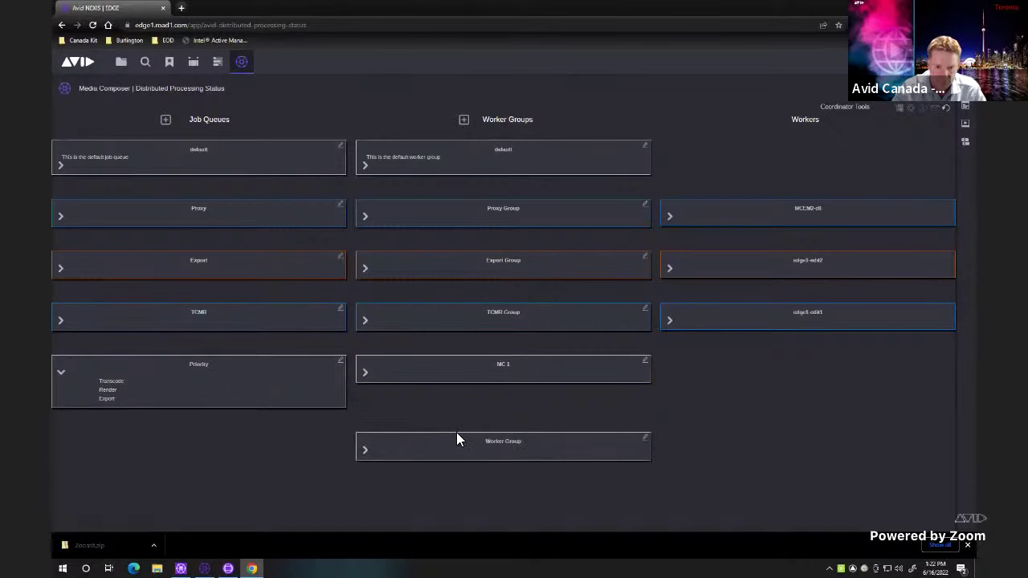
pyautogui.click(644, 437)
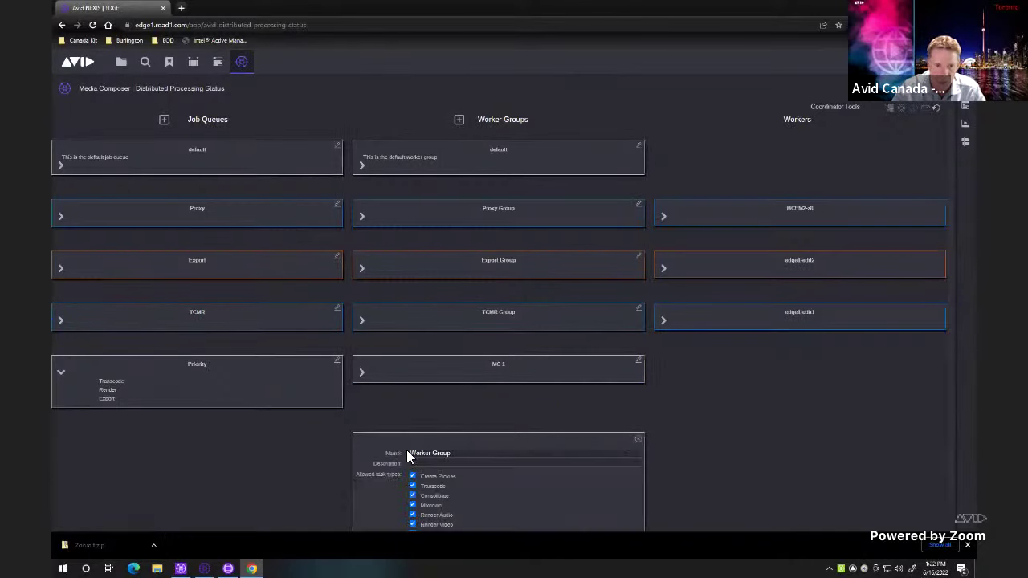
pyautogui.click(459, 455)
pyautogui.press('BackSpace')
pyautogui.press('BackSpace')
pyautogui.press('BackSpace')
pyautogui.press('BackSpace')
pyautogui.press('BackSpace')
pyautogui.press('BackSpace')
pyautogui.press('BackSpace')
pyautogui.press('BackSpace')
pyautogui.press('BackSpace')
pyautogui.press('BackSpace')
pyautogui.press('BackSpace')
pyautogui.press('BackSpace')
pyautogui.write('MC 2')
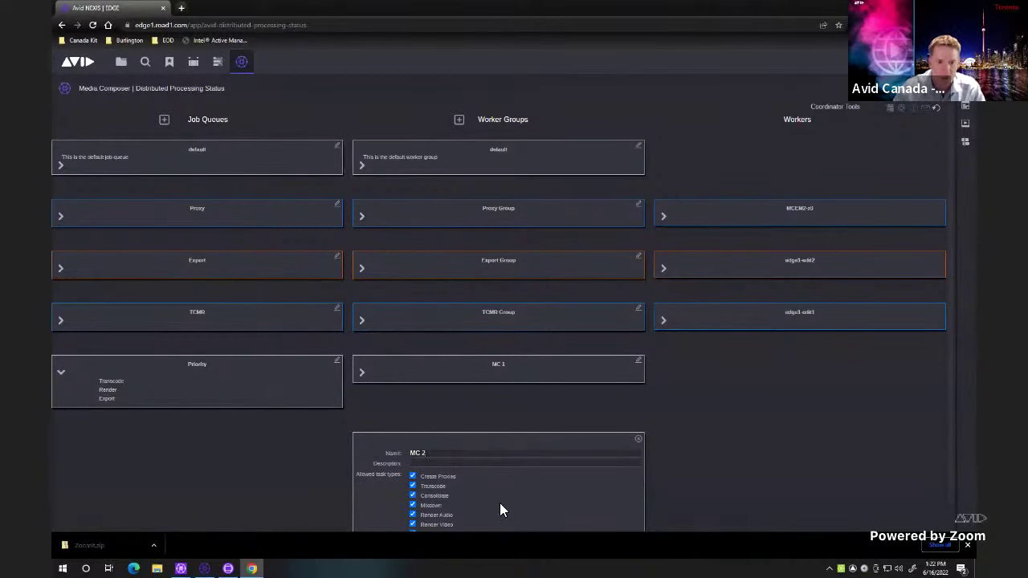
# Exclude Create Proxies, Transcode, Consolidate and Mixdown from the MC 2 group's allowed task types, and save the group
pyautogui.scroll(-1, 500, 506)
pyautogui.scroll(-1, 500, 506)
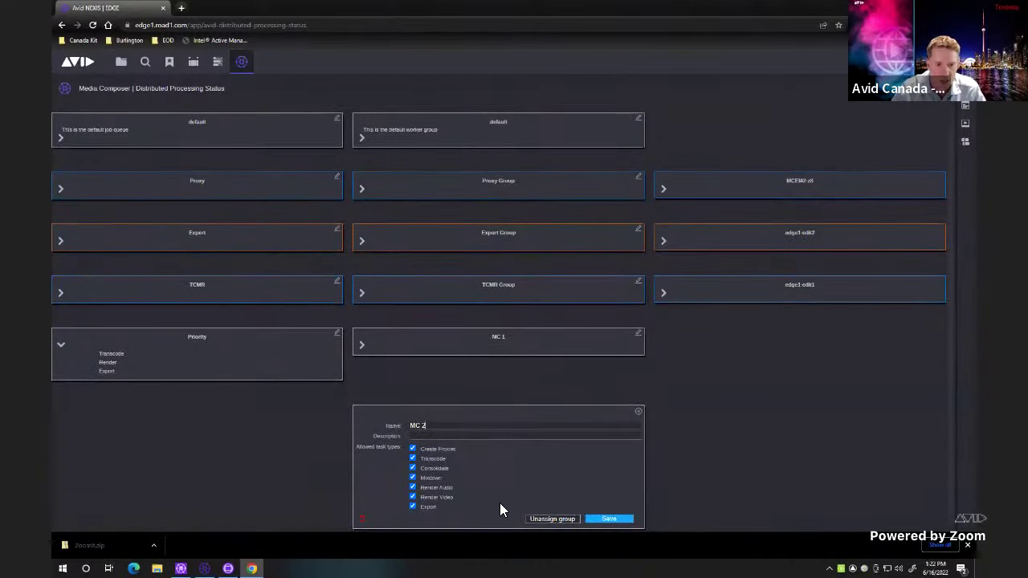
pyautogui.click(413, 478)
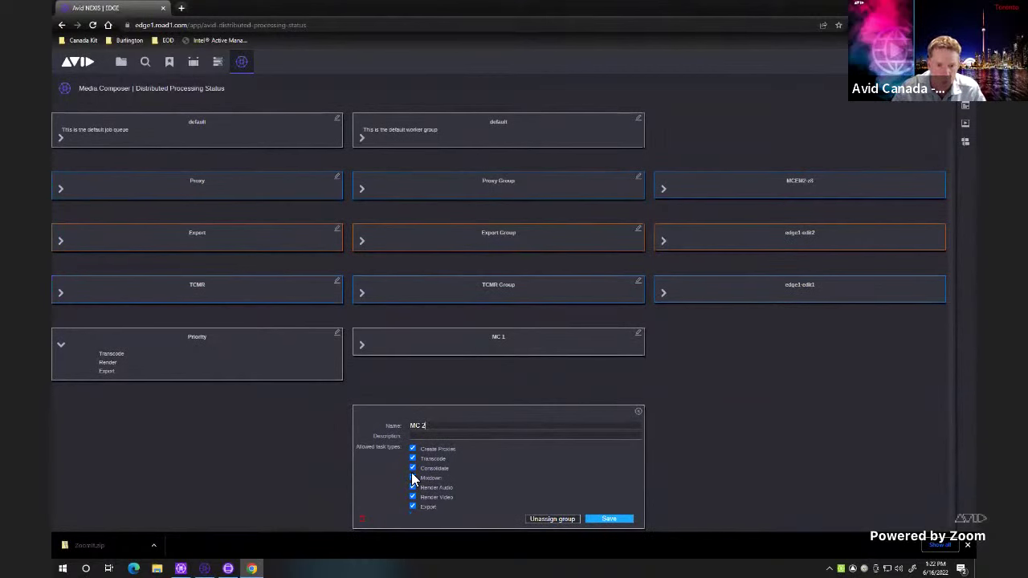
pyautogui.click(413, 458)
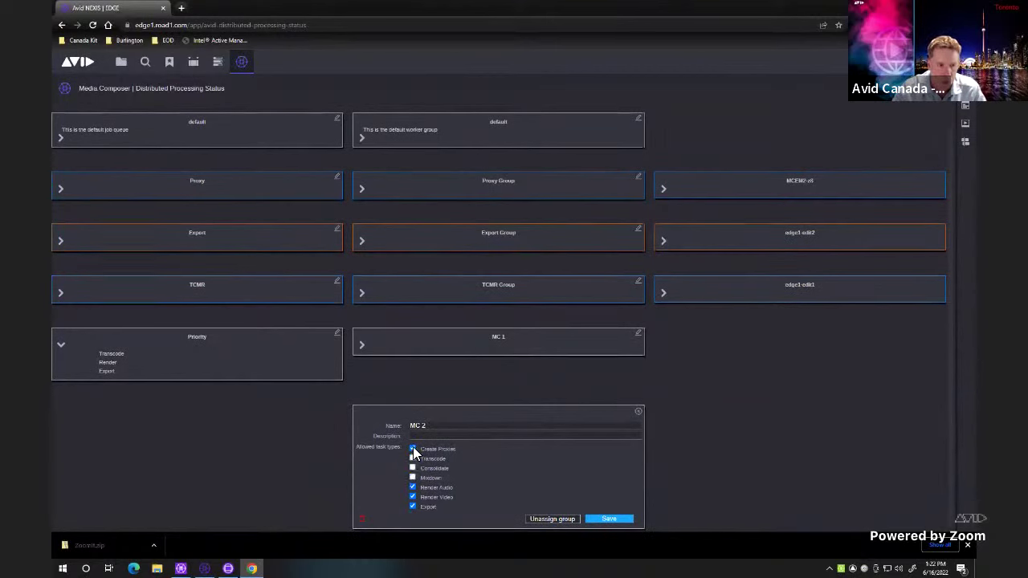
pyautogui.click(413, 469)
pyautogui.click(413, 449)
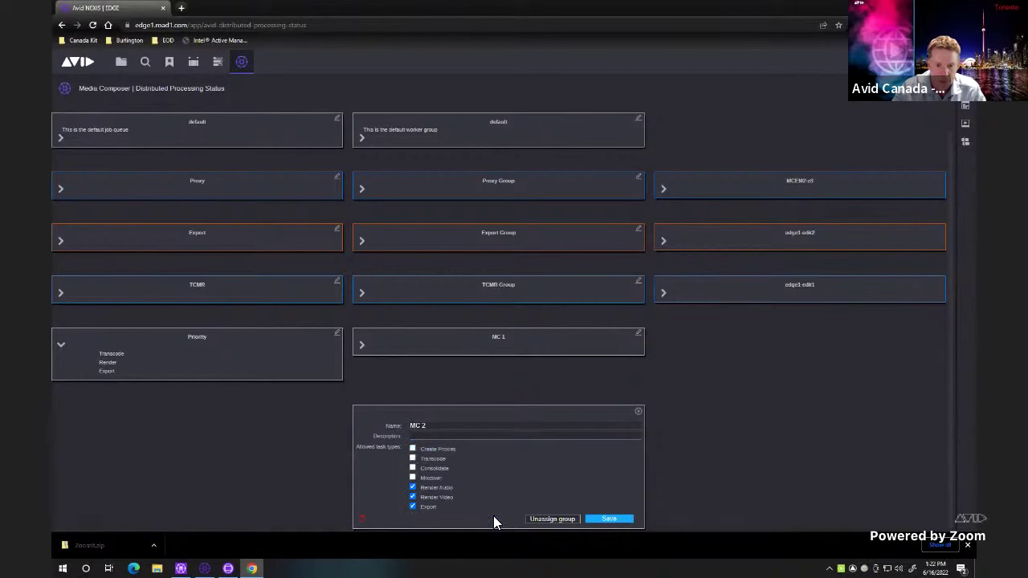
pyautogui.click(617, 520)
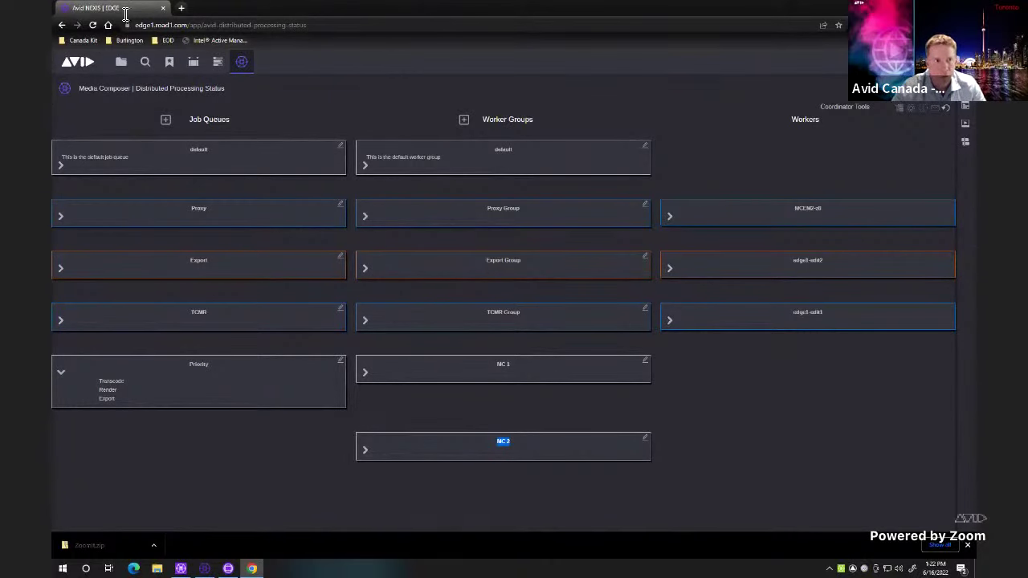
# Reload the page, return to the Coordinator Tools view, and assign the MC 2 worker group to the Priority job queue
pyautogui.click(92, 25)
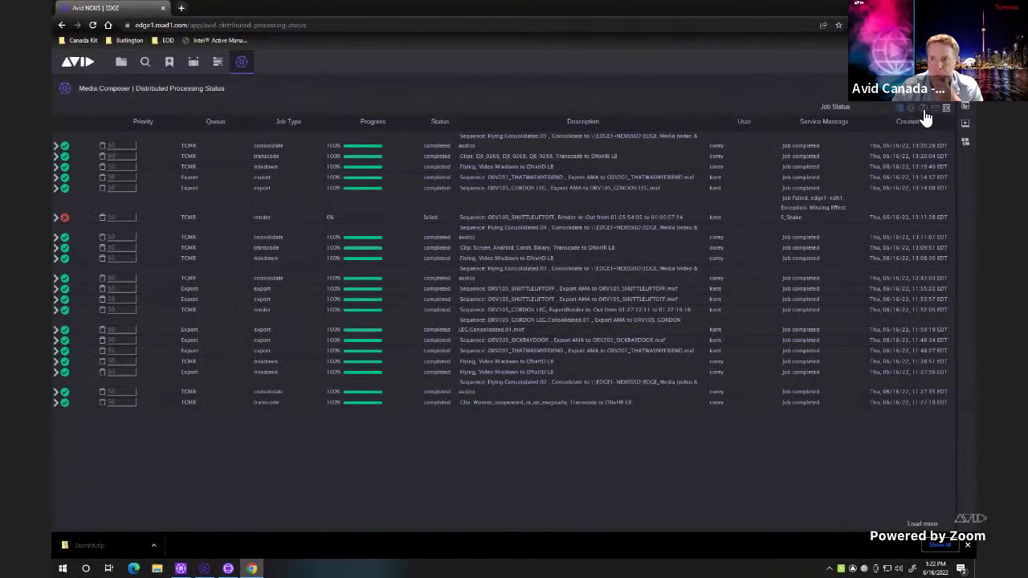
pyautogui.click(923, 109)
pyautogui.moveTo(435, 439); pyautogui.dragTo(439, 383)
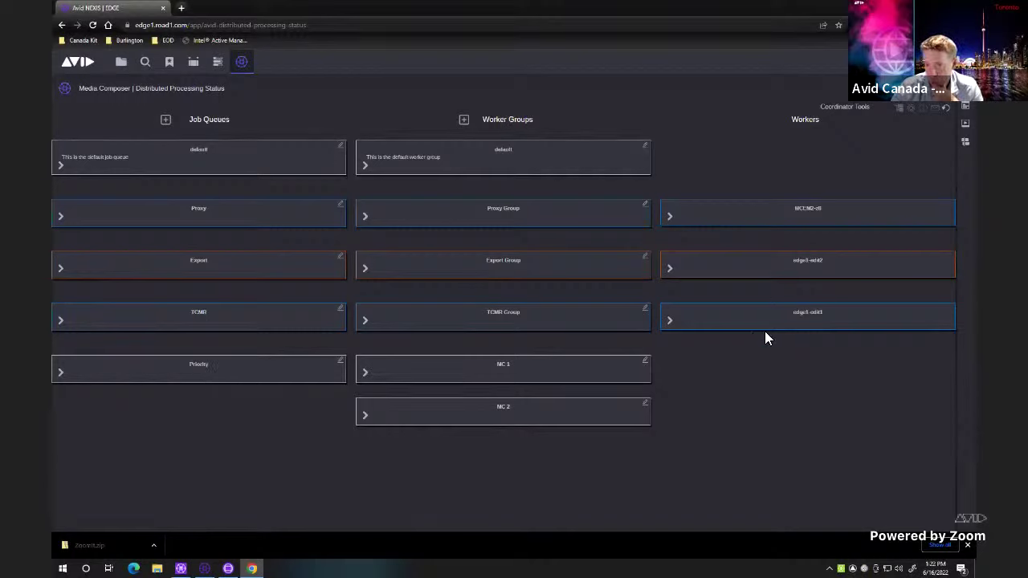
# Review the edge1-edit1 worker's system, plug-in and mounted workspace details, and collapse them
pyautogui.click(673, 321)
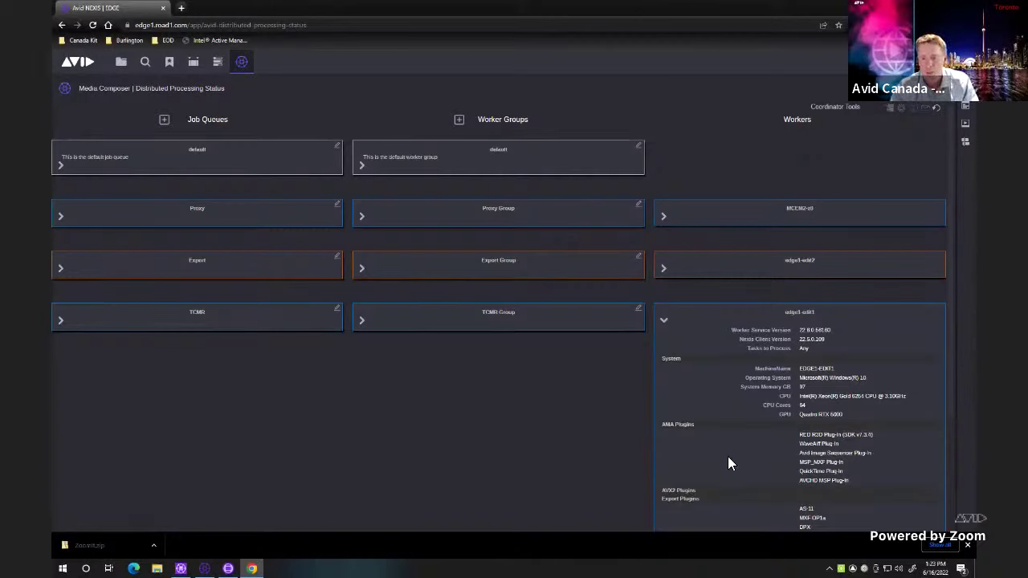
pyautogui.scroll(-2, 668, 455)
pyautogui.scroll(3, 669, 456)
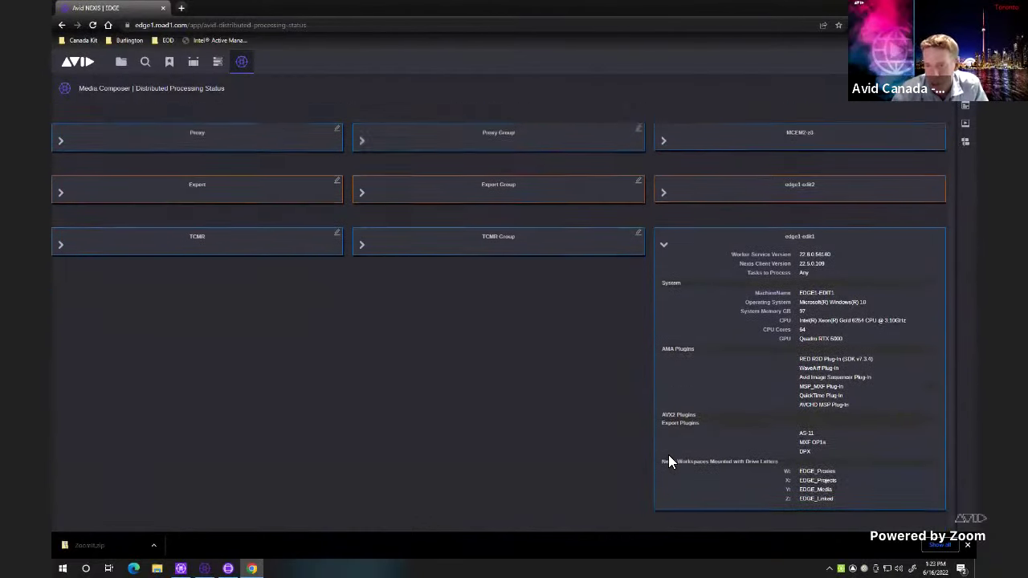
pyautogui.scroll(-3, 730, 461)
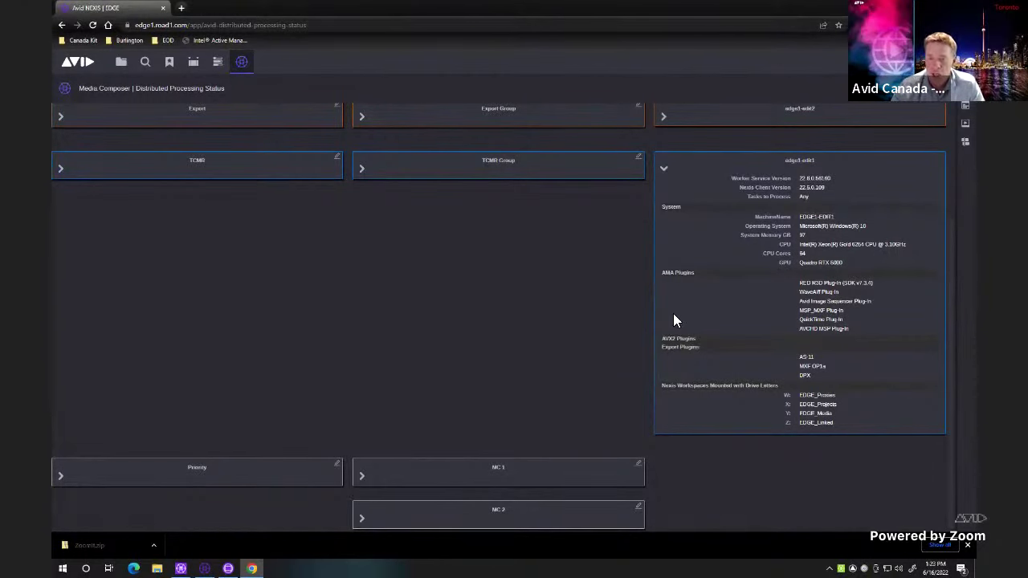
pyautogui.click(664, 170)
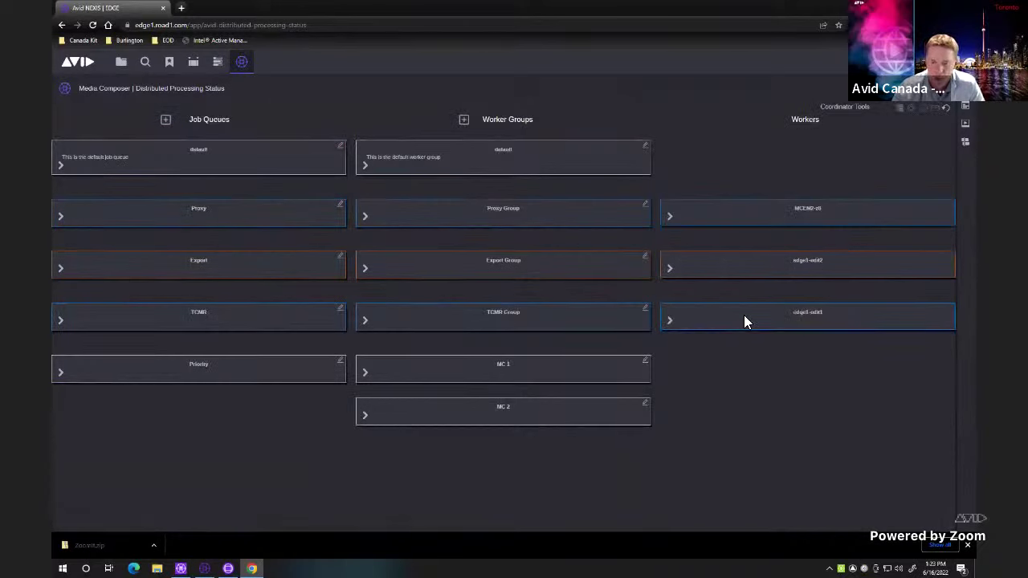
# Assign workers edge1-edit1 and edge1-edit2 to the MC 1 group, and worker MCEM2-z8 to the MC 2 group
pyautogui.moveTo(744, 316); pyautogui.dragTo(613, 367)
pyautogui.moveTo(702, 268); pyautogui.dragTo(600, 371)
pyautogui.moveTo(753, 221); pyautogui.dragTo(591, 461)
pyautogui.moveTo(734, 225); pyautogui.dragTo(553, 463)
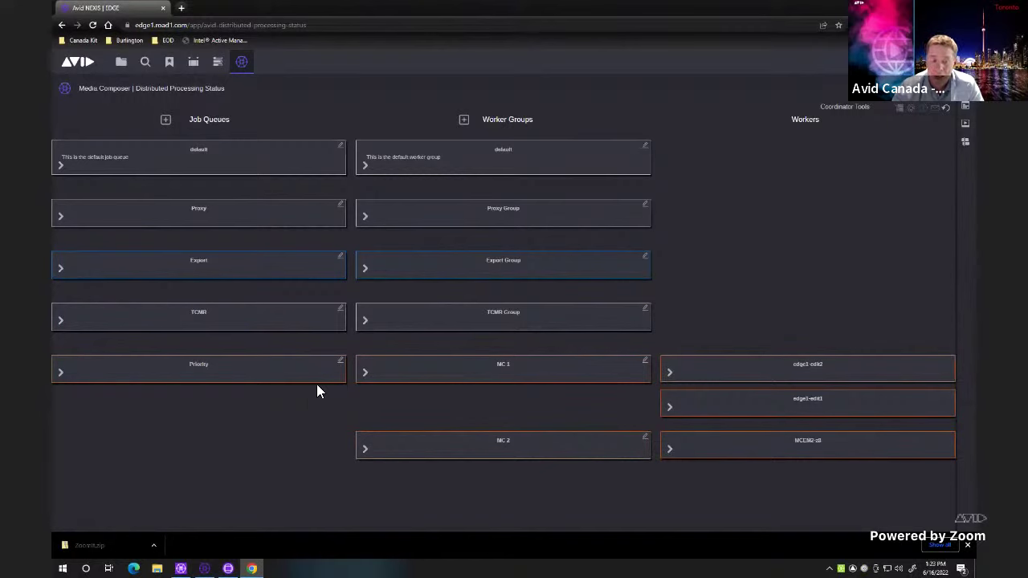
# Show the allowed task types of the Priority queue and its MC 1 and MC 2 worker groups
pyautogui.click(63, 380)
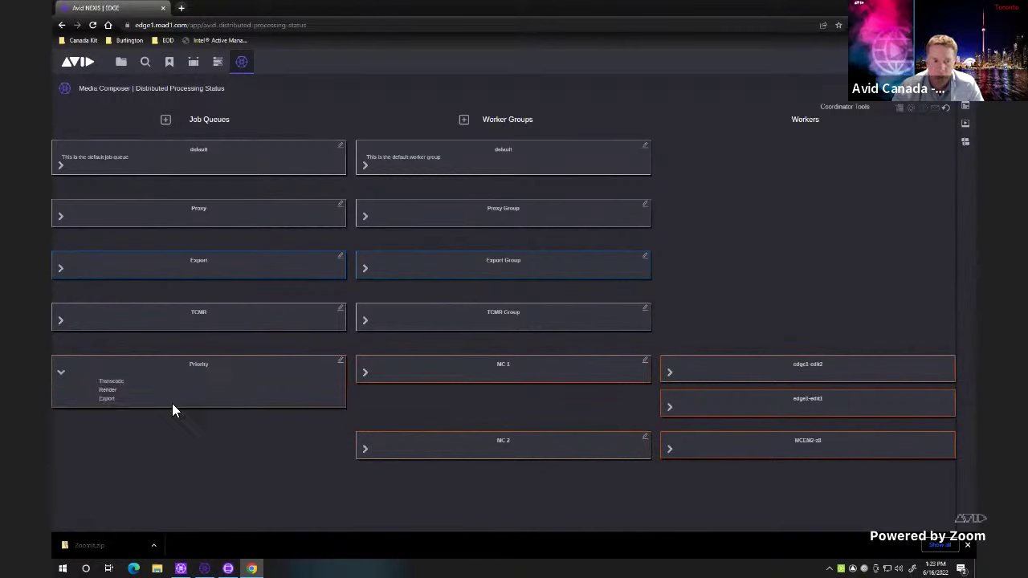
pyautogui.click(364, 377)
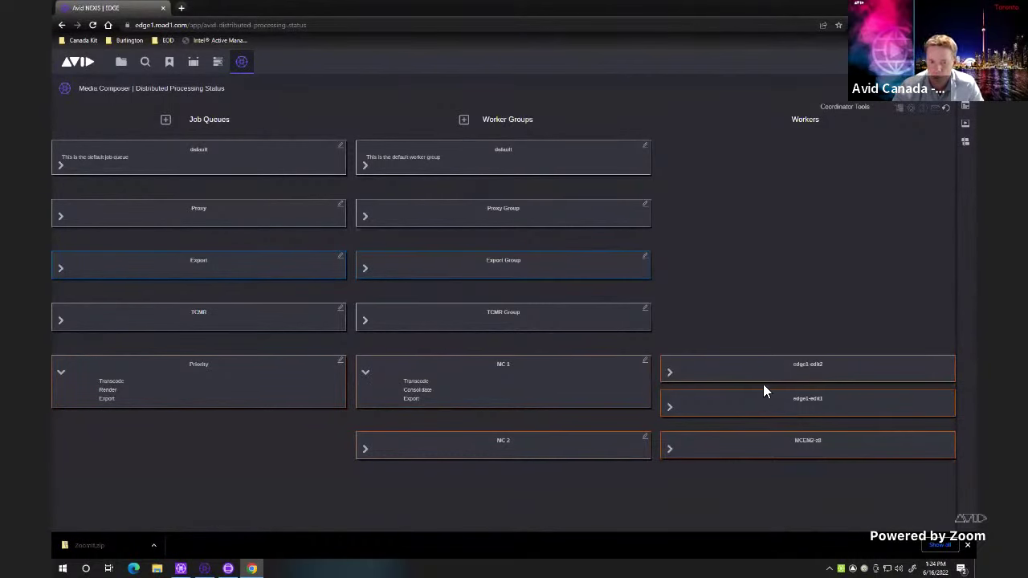
pyautogui.click(365, 452)
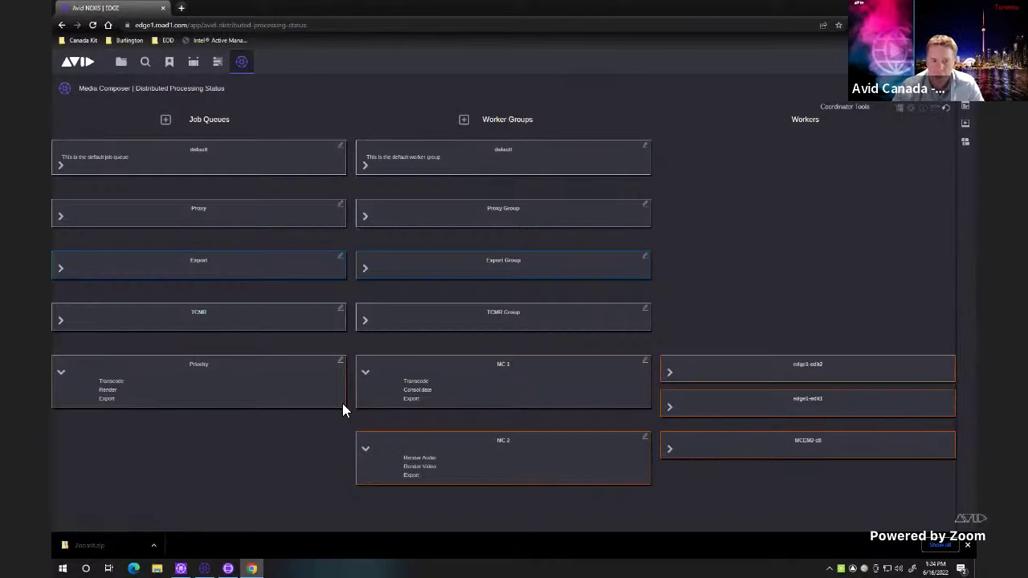
# Reassign the MC 1 worker group to the TCMR job queue and show the allowed task types of both
pyautogui.moveTo(427, 382); pyautogui.dragTo(323, 320)
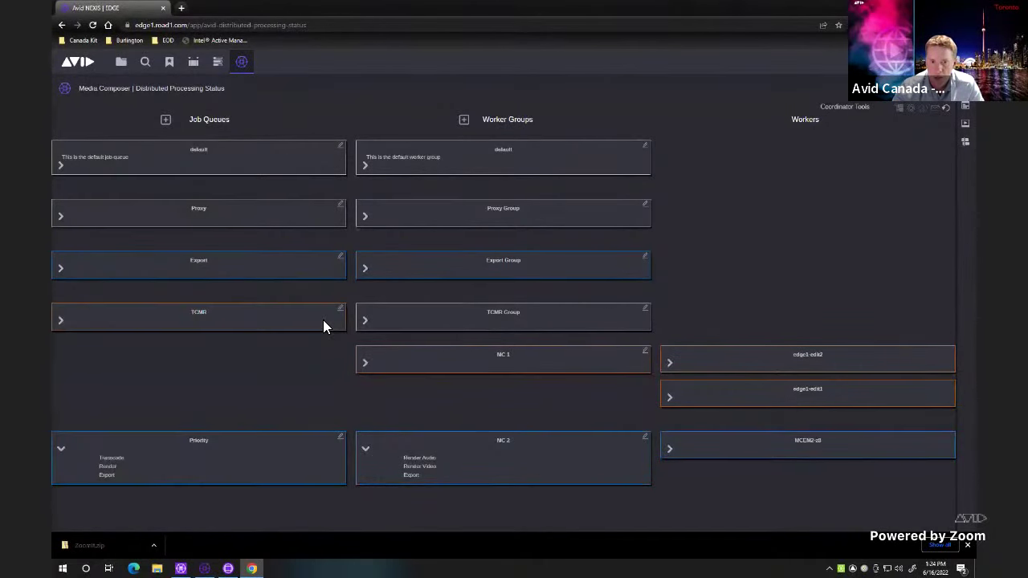
pyautogui.click(60, 320)
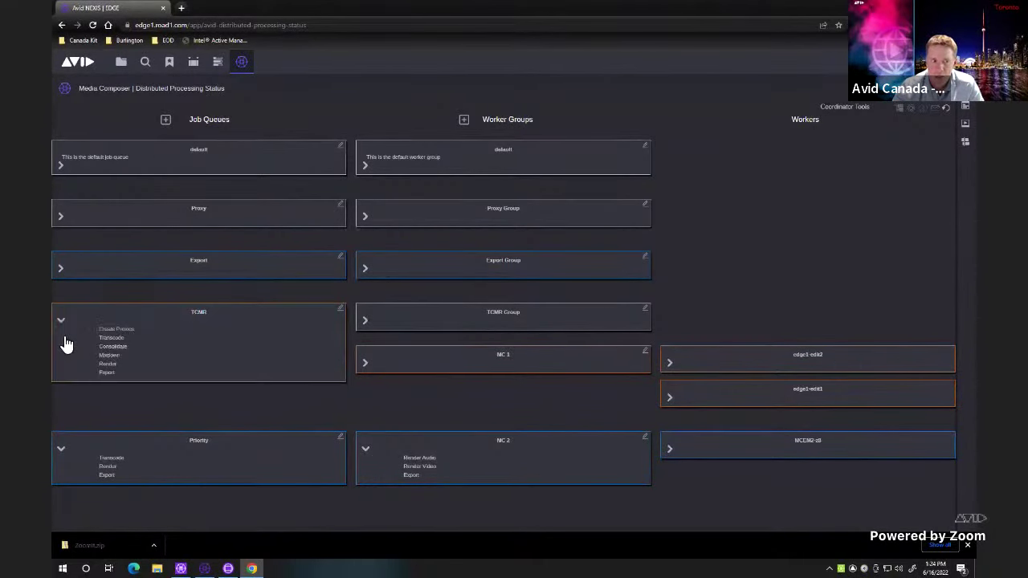
pyautogui.click(366, 362)
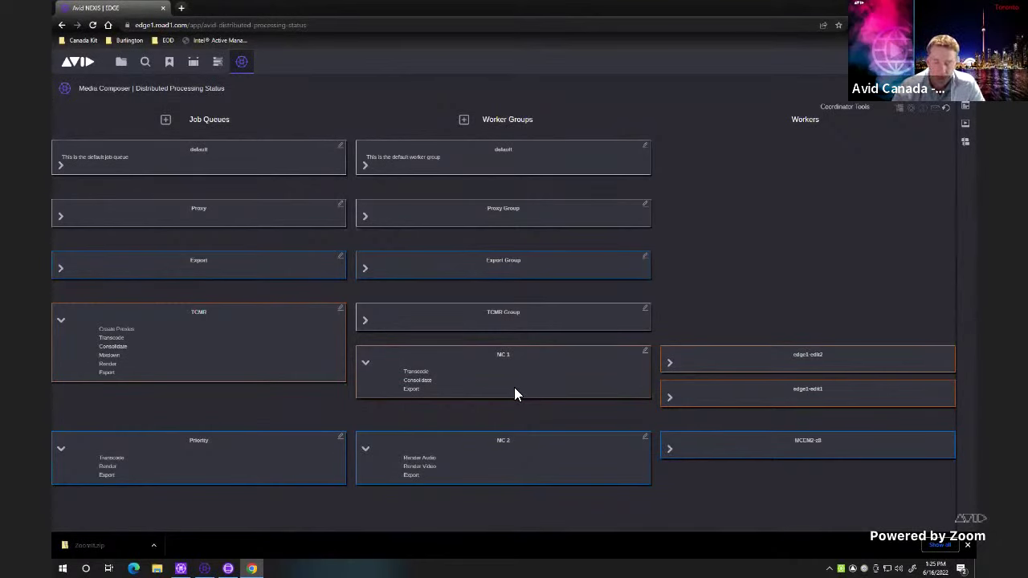
# Show the default queue's task types and move edge1-edit2, edge1-edit1 and MCEM2-z8 into the default worker group
pyautogui.click(66, 166)
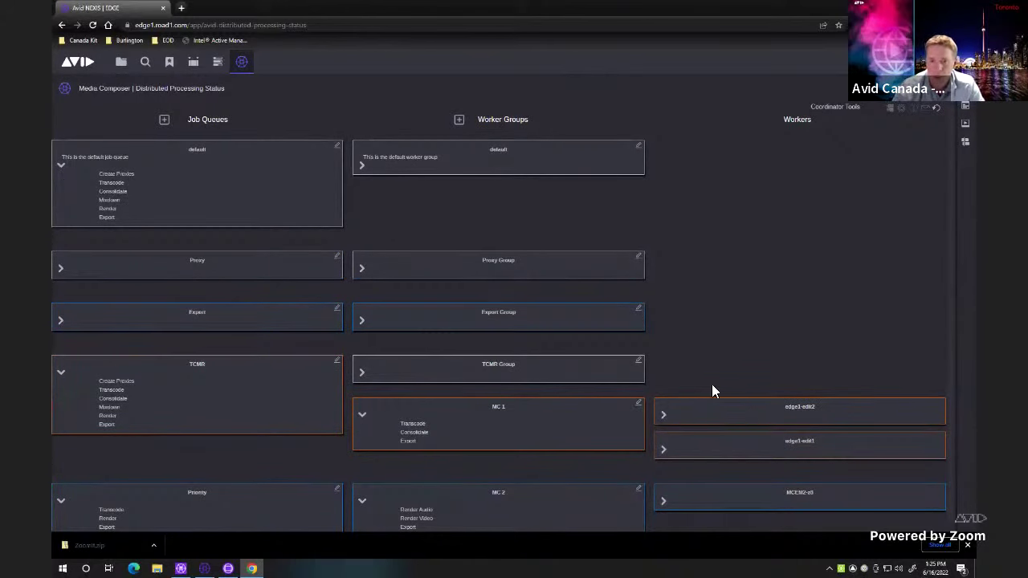
pyautogui.moveTo(713, 405); pyautogui.dragTo(555, 165)
pyautogui.moveTo(766, 415); pyautogui.dragTo(597, 167)
pyautogui.moveTo(776, 481); pyautogui.dragTo(597, 167)
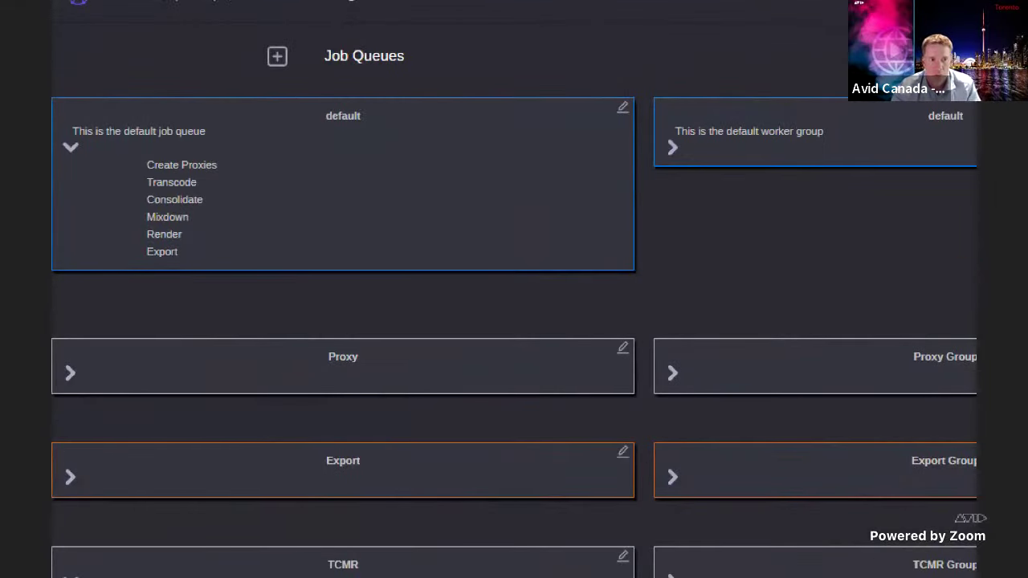
pyautogui.hscroll(5, 514, 308)
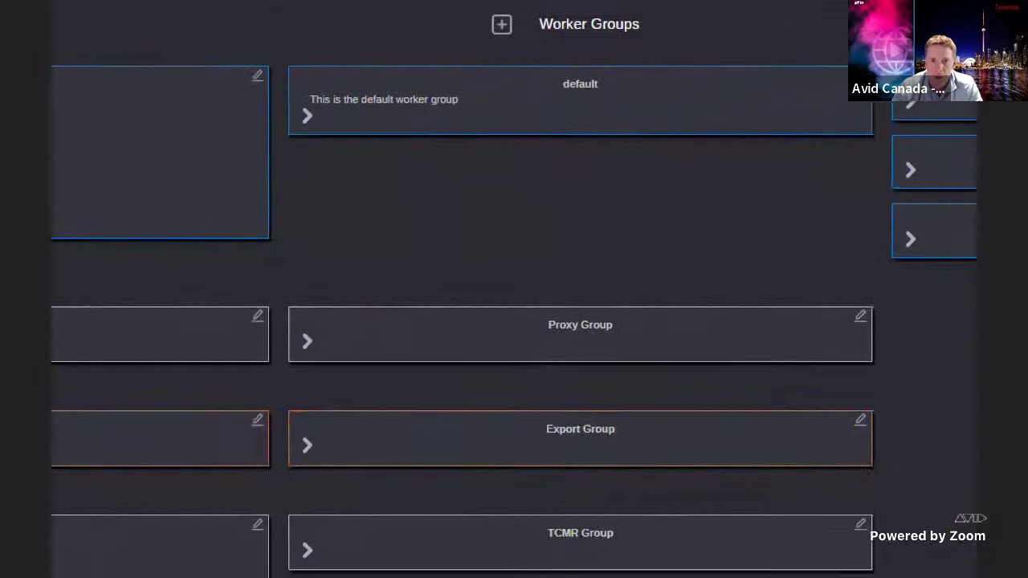
pyautogui.hscroll(5, 514, 308)
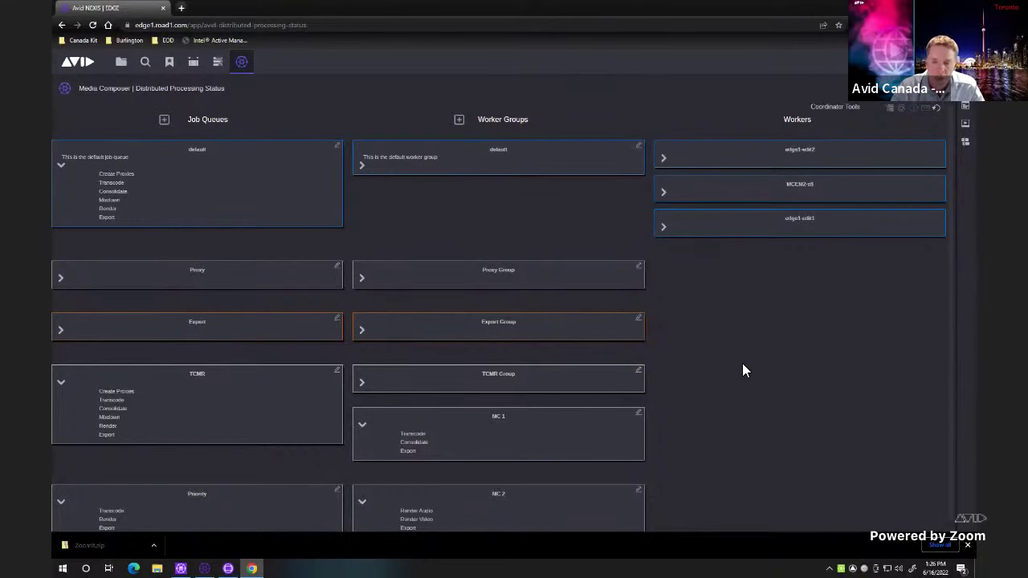
pyautogui.scroll(-1, 743, 370)
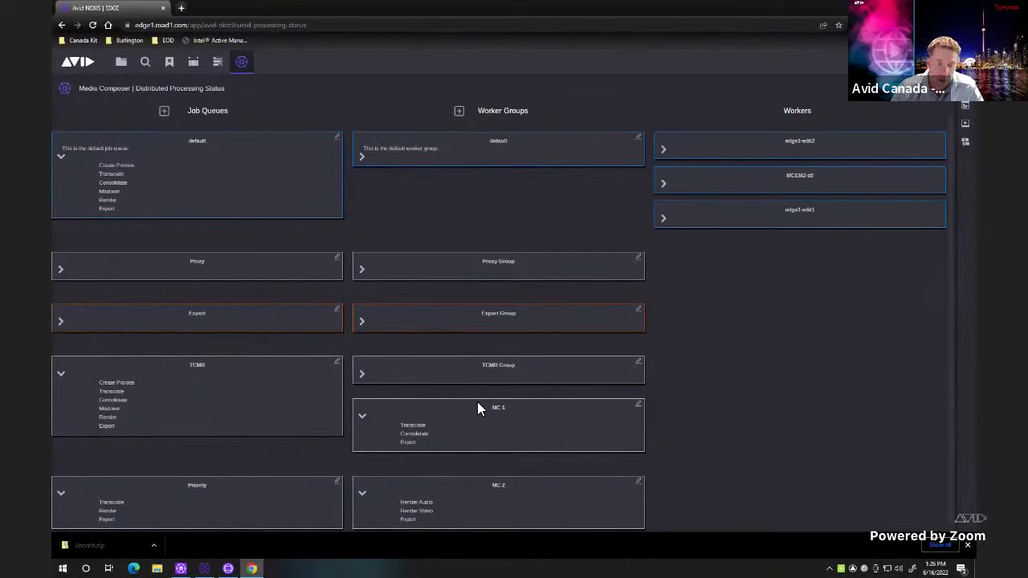
# Switch to Media Composer, open the export settings for the ORV205_SICKBAYDOOR sequence, and choose the default job queue
pyautogui.click(228, 568)
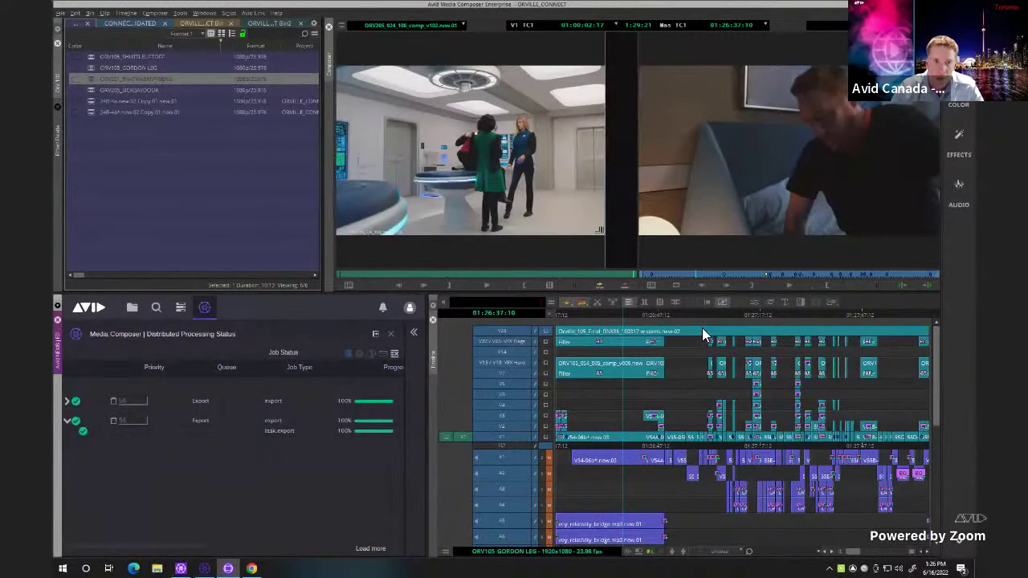
pyautogui.click(151, 13)
pyautogui.moveTo(128, 16)
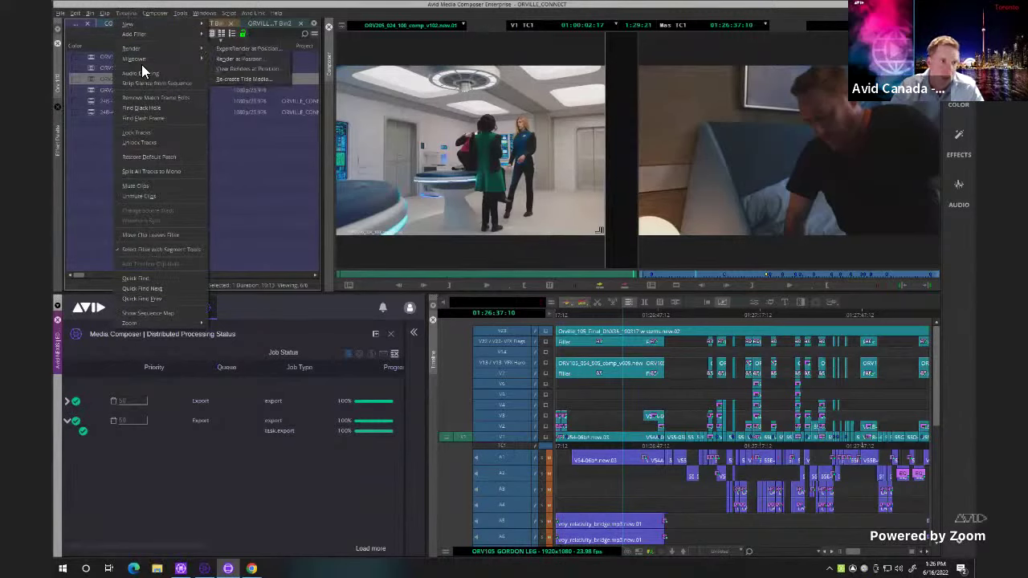
pyautogui.moveTo(252, 193); pyautogui.dragTo(95, 127)
pyautogui.click(89, 90)
pyautogui.rightClick(89, 90)
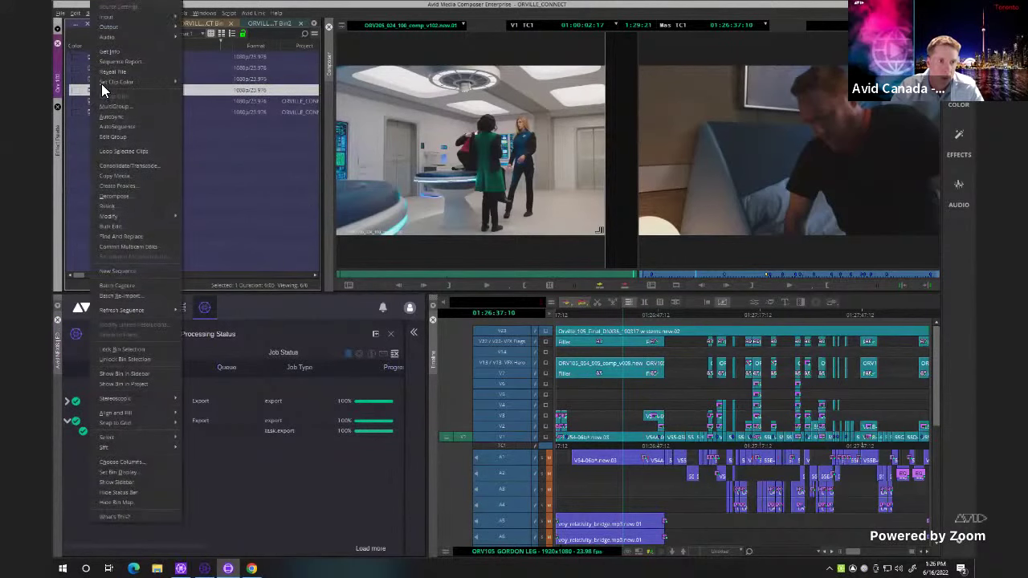
pyautogui.moveTo(147, 26)
pyautogui.click(217, 46)
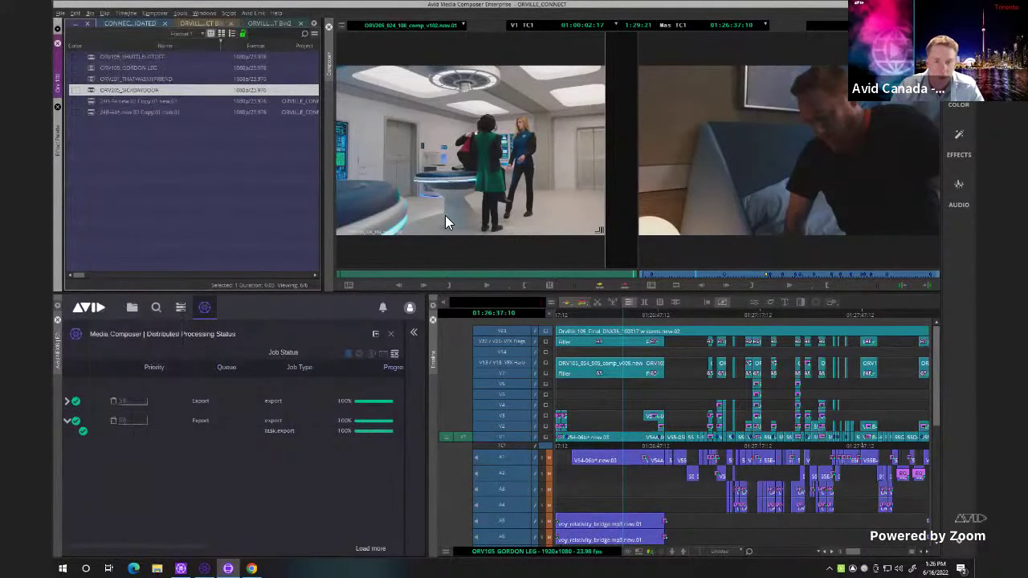
pyautogui.click(455, 418)
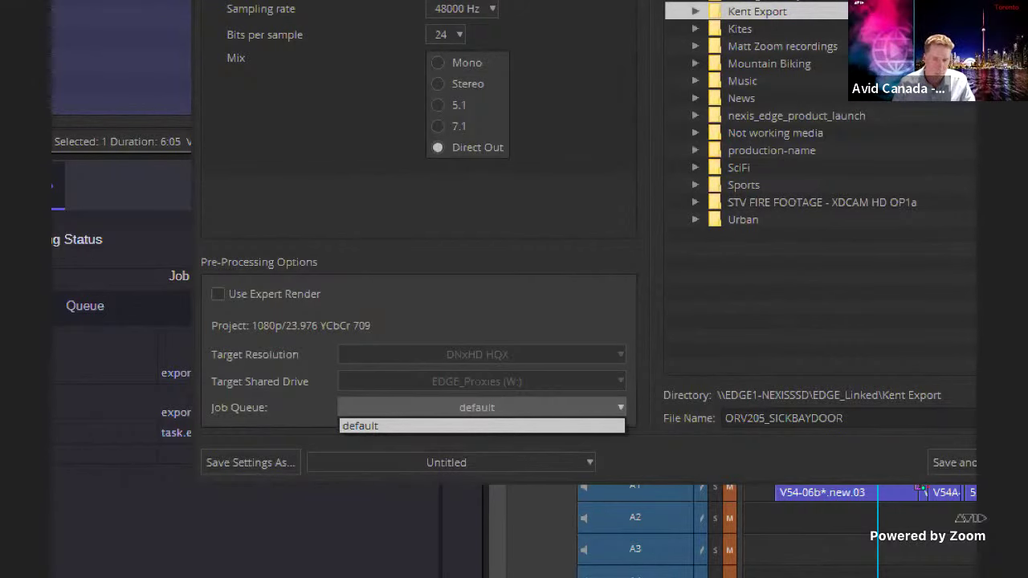
pyautogui.click(366, 428)
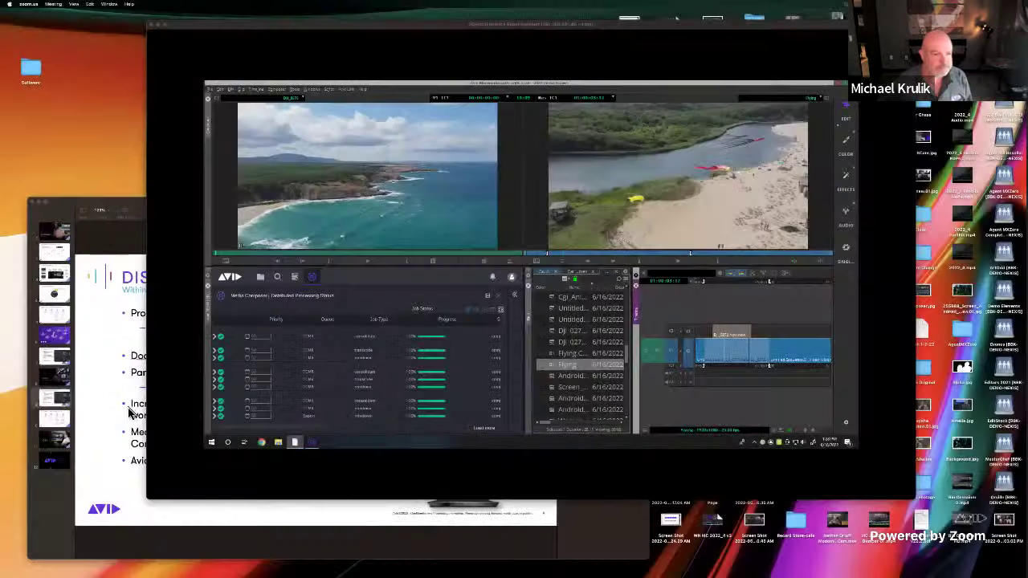
# Switch to the Keynote presentation and start the slideshow from the Distributed Processing slide
pyautogui.click(129, 412)
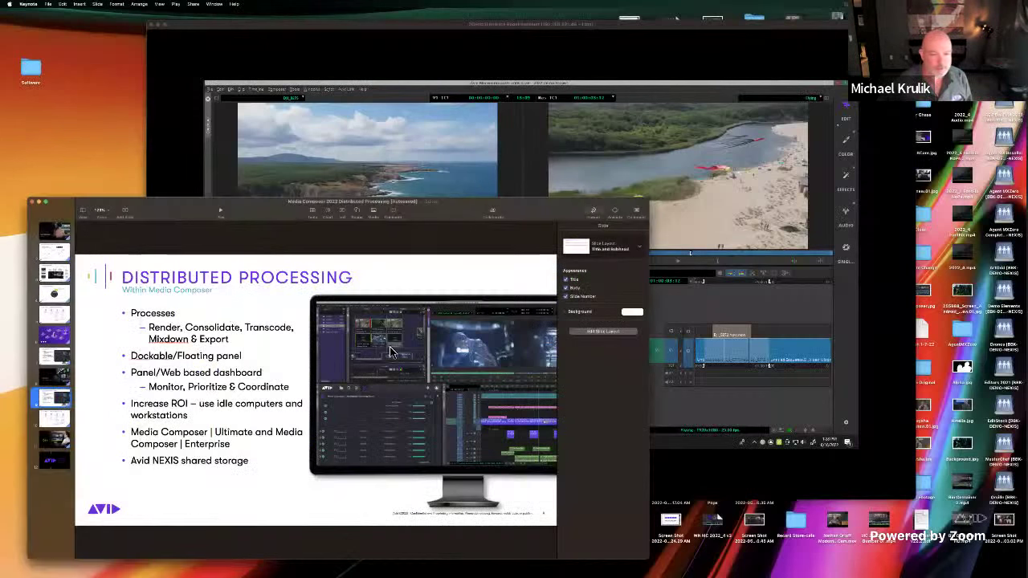
pyautogui.click(223, 211)
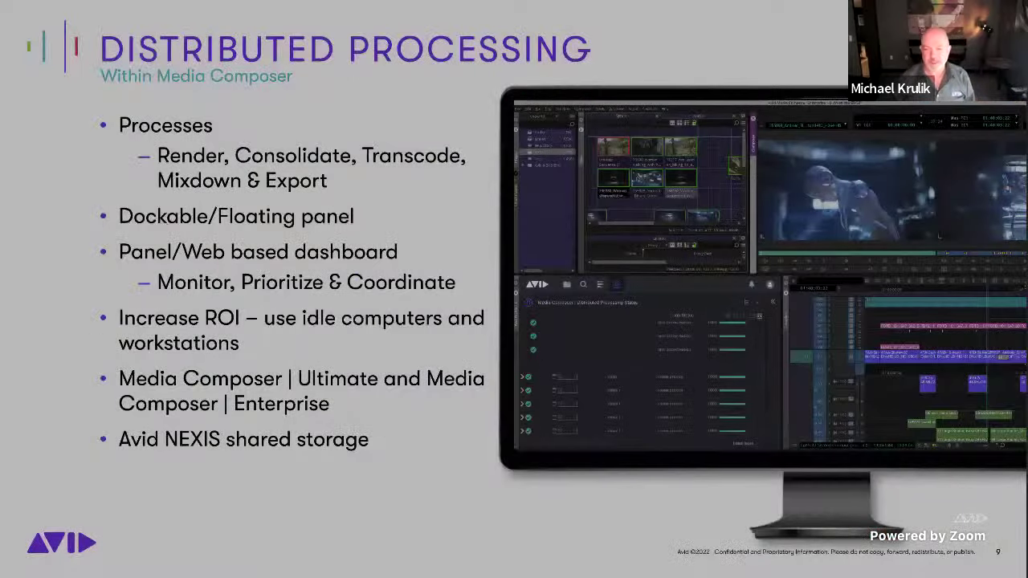